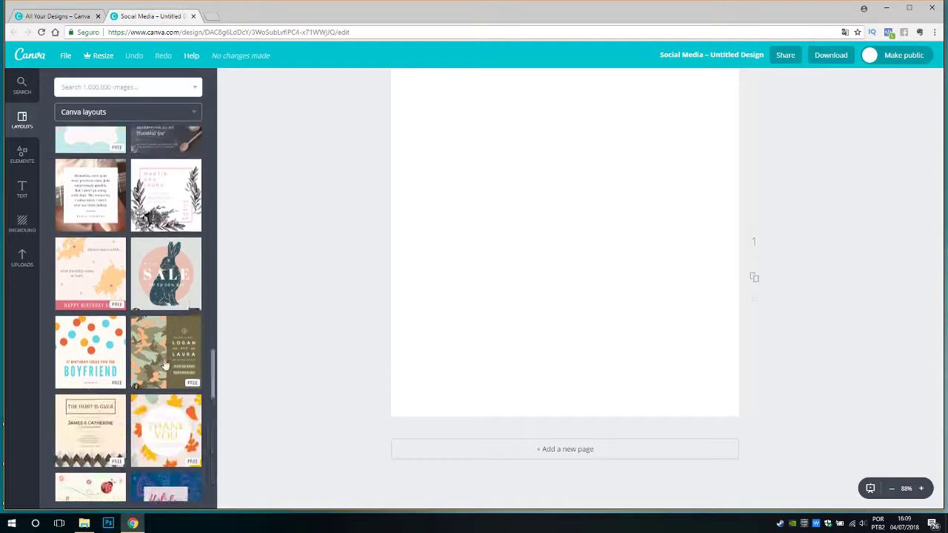
Browse the Canva layouts further down the collection for a suitable social media design.
{"action": "scroll", "coordinate": [178, 359], "scroll_direction": "down", "scroll_amount": 5}
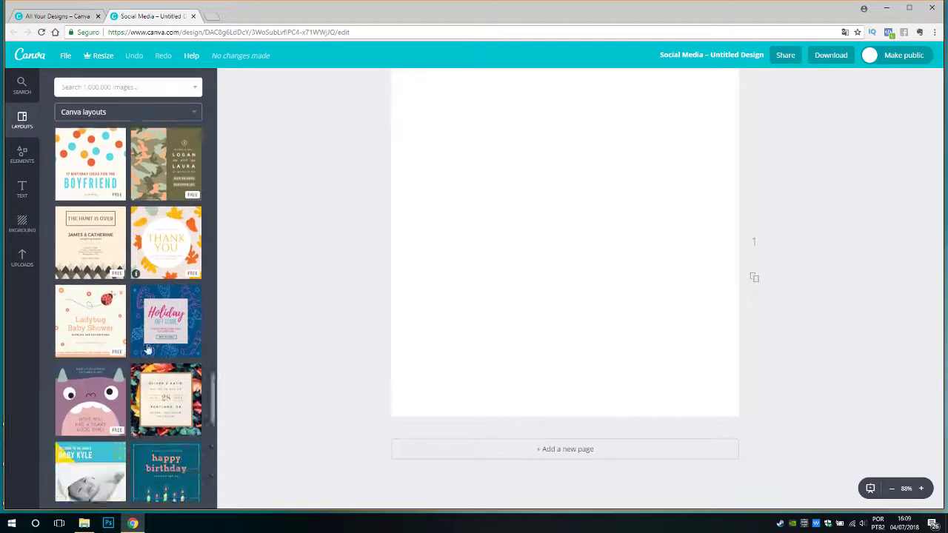
{"action": "scroll", "coordinate": [141, 362], "scroll_direction": "down", "scroll_amount": 1}
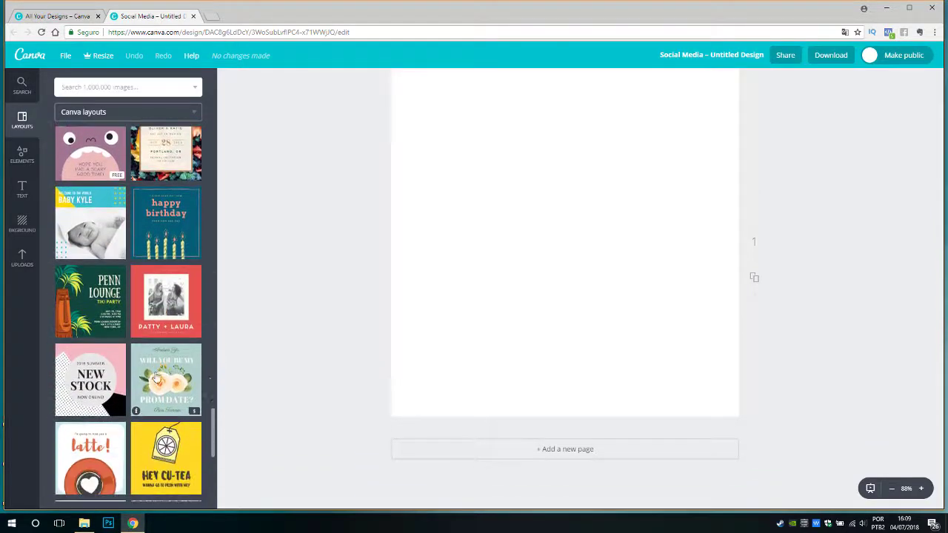
{"action": "scroll", "coordinate": [208, 414], "scroll_direction": "down", "scroll_amount": 4}
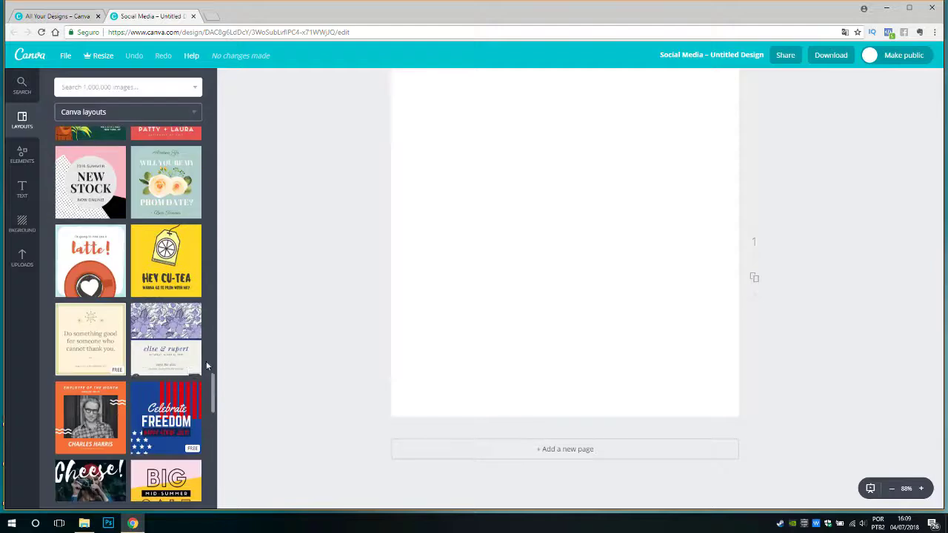
{"action": "scroll", "coordinate": [148, 402], "scroll_direction": "down", "scroll_amount": 1}
{"action": "scroll", "coordinate": [158, 376], "scroll_direction": "down", "scroll_amount": 3}
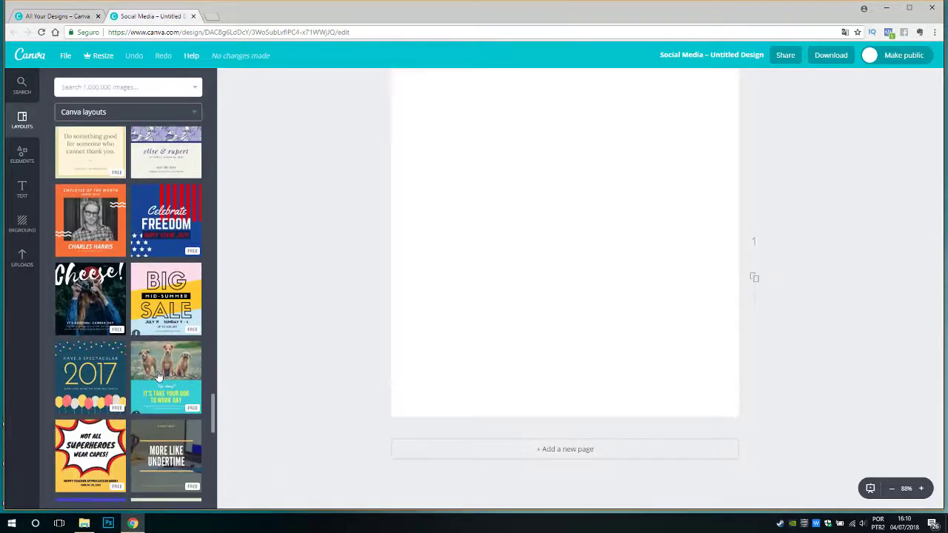
{"action": "scroll", "coordinate": [157, 376], "scroll_direction": "down", "scroll_amount": 4}
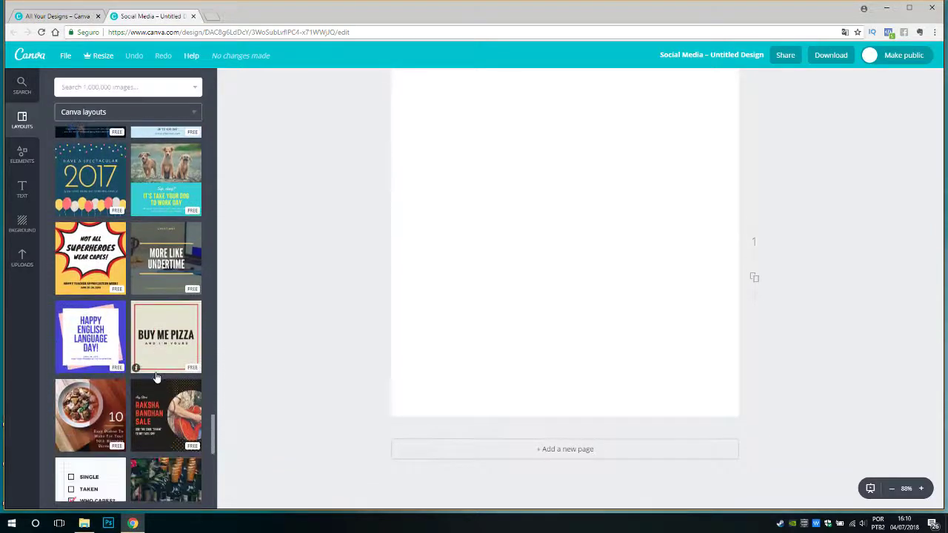
{"action": "scroll", "coordinate": [157, 378], "scroll_direction": "down", "scroll_amount": 3}
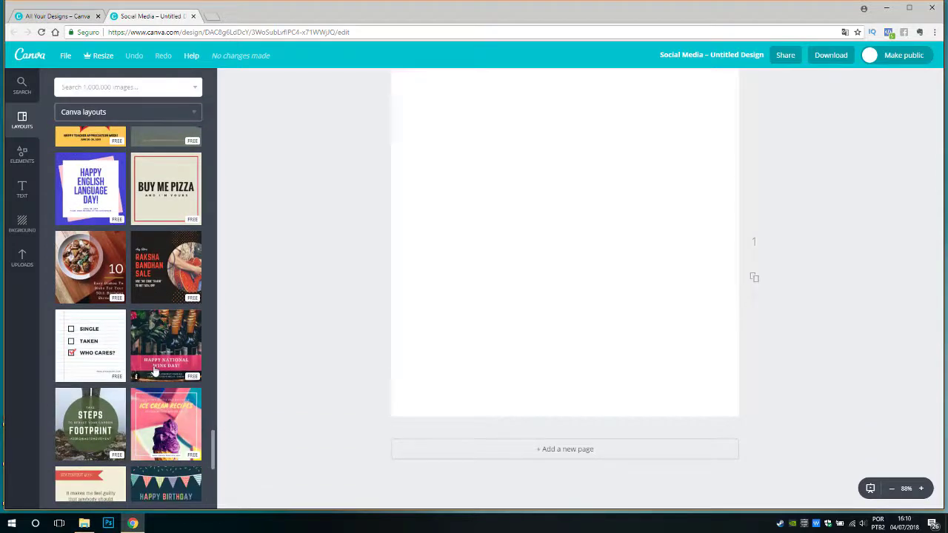
{"action": "scroll", "coordinate": [154, 373], "scroll_direction": "down", "scroll_amount": 3}
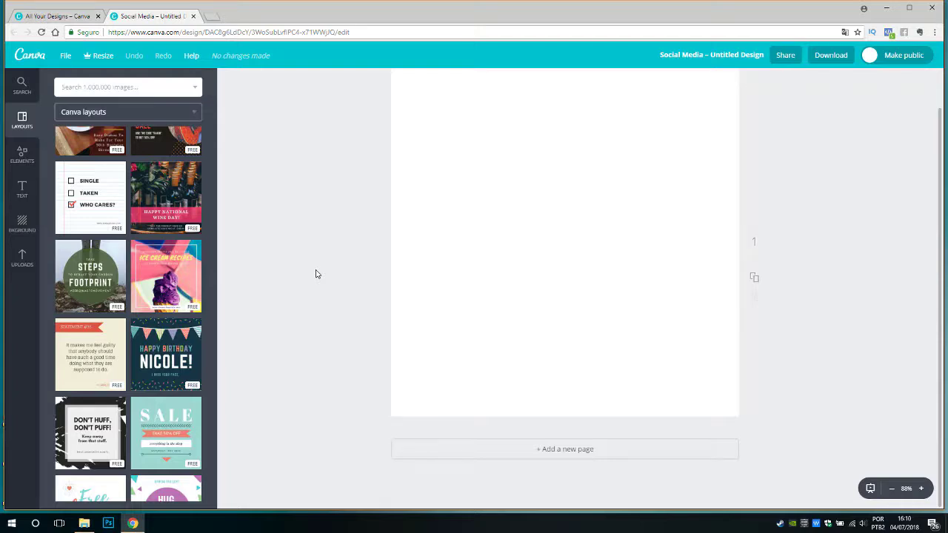
{"action": "scroll", "coordinate": [134, 292], "scroll_direction": "down", "scroll_amount": 2}
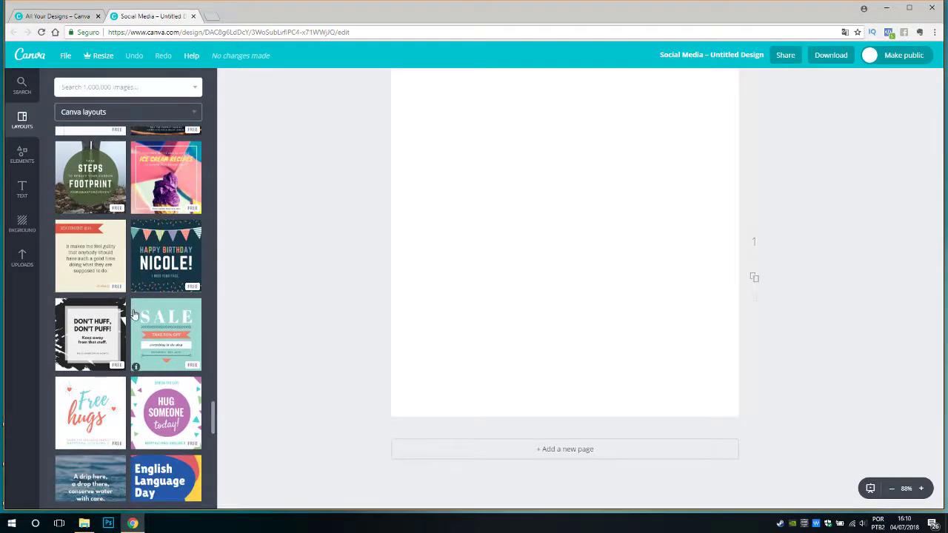
Apply the free "Sending you my love" layout with the teal corner shape, trees and red heart to the blank page.
{"action": "scroll", "coordinate": [134, 315], "scroll_direction": "up", "scroll_amount": 15}
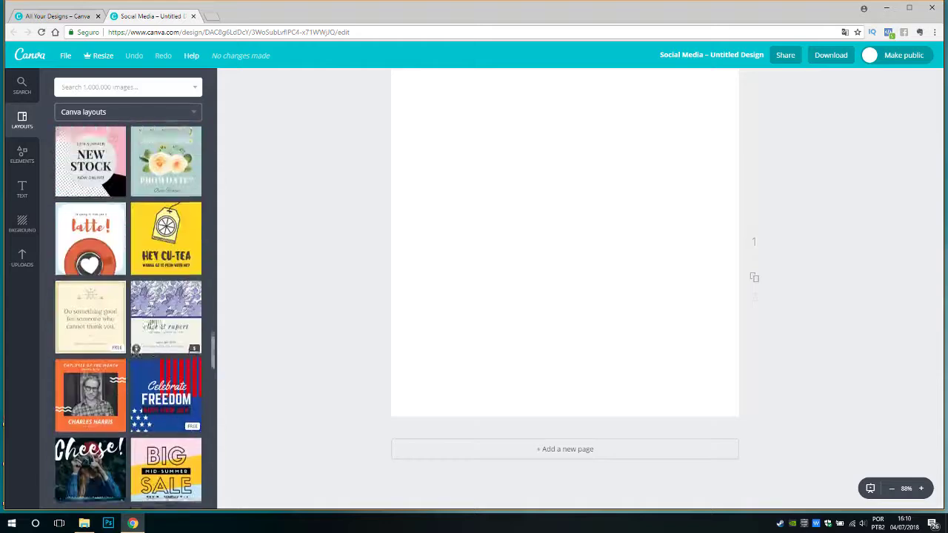
{"action": "scroll", "coordinate": [150, 314], "scroll_direction": "up", "scroll_amount": 10}
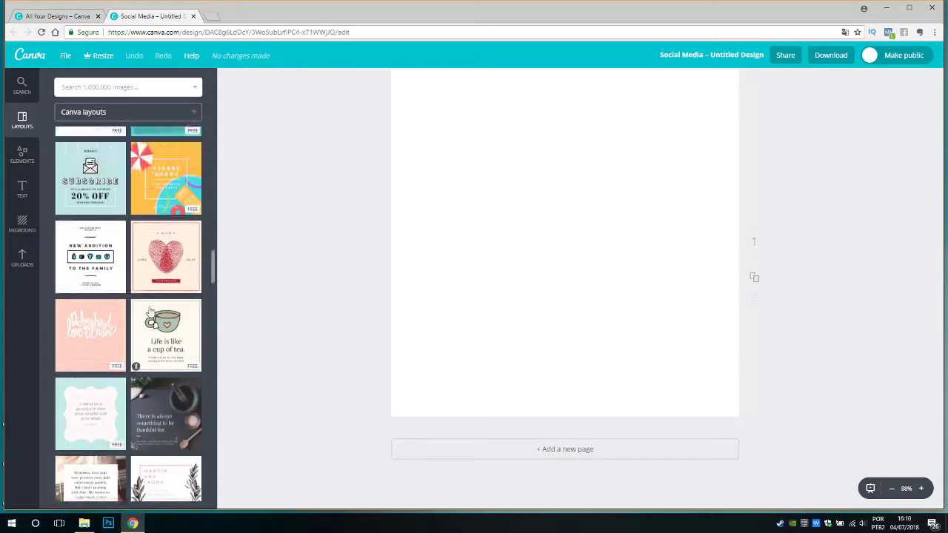
{"action": "scroll", "coordinate": [150, 314], "scroll_direction": "up", "scroll_amount": 8}
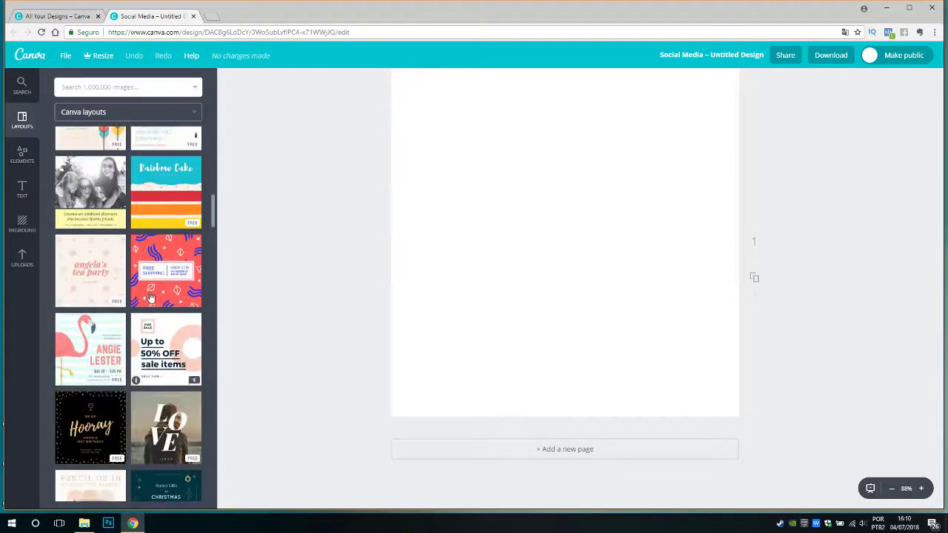
{"action": "scroll", "coordinate": [150, 296], "scroll_direction": "up", "scroll_amount": 3}
{"action": "scroll", "coordinate": [163, 304], "scroll_direction": "down", "scroll_amount": 4}
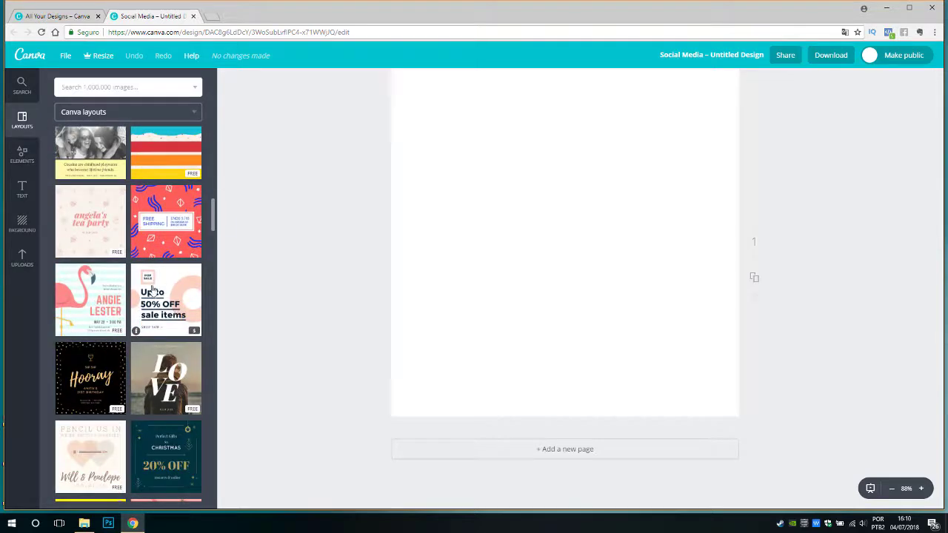
{"action": "scroll", "coordinate": [152, 289], "scroll_direction": "up", "scroll_amount": 2}
{"action": "scroll", "coordinate": [110, 382], "scroll_direction": "up", "scroll_amount": 2}
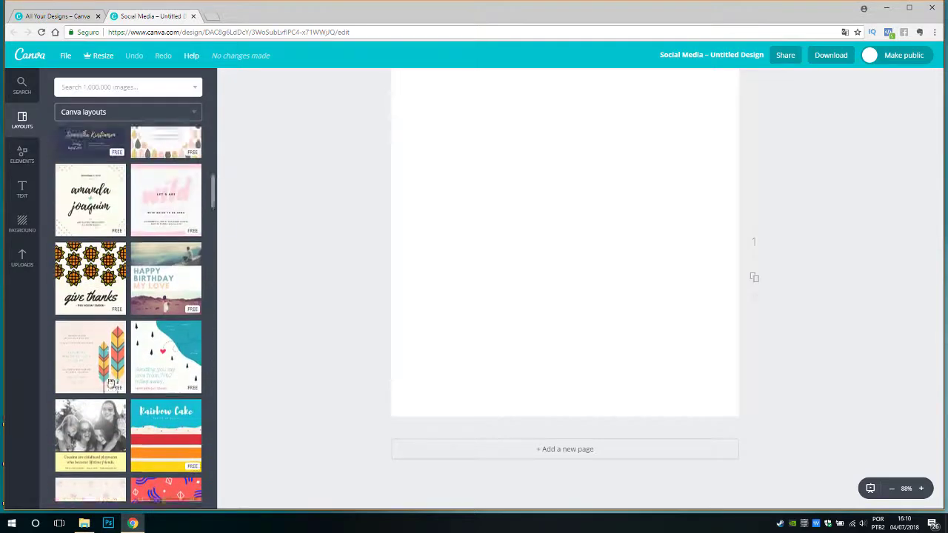
{"action": "scroll", "coordinate": [110, 382], "scroll_direction": "up", "scroll_amount": 1}
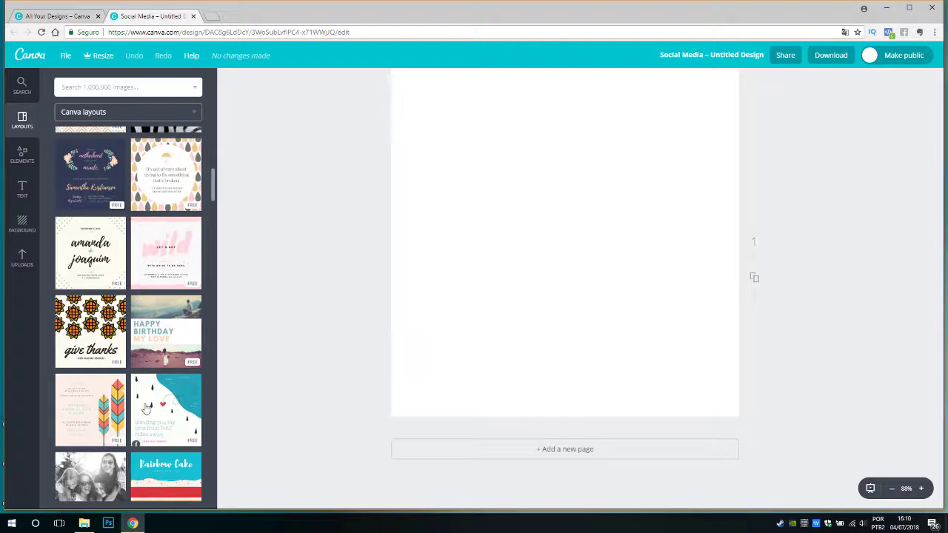
{"action": "left_click", "coordinate": [137, 438]}
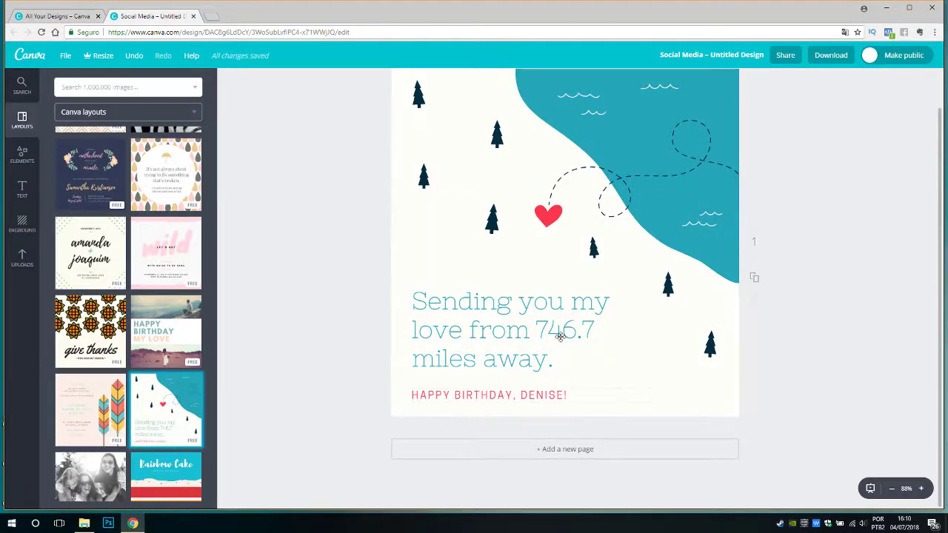
Shift the dashed looping line slightly up and to the left, and place the red heart at its starting end.
{"action": "left_click_drag", "start_coordinate": [612, 187], "coordinate": [540, 201]}
{"action": "left_click_drag", "start_coordinate": [573, 161], "coordinate": [582, 163]}
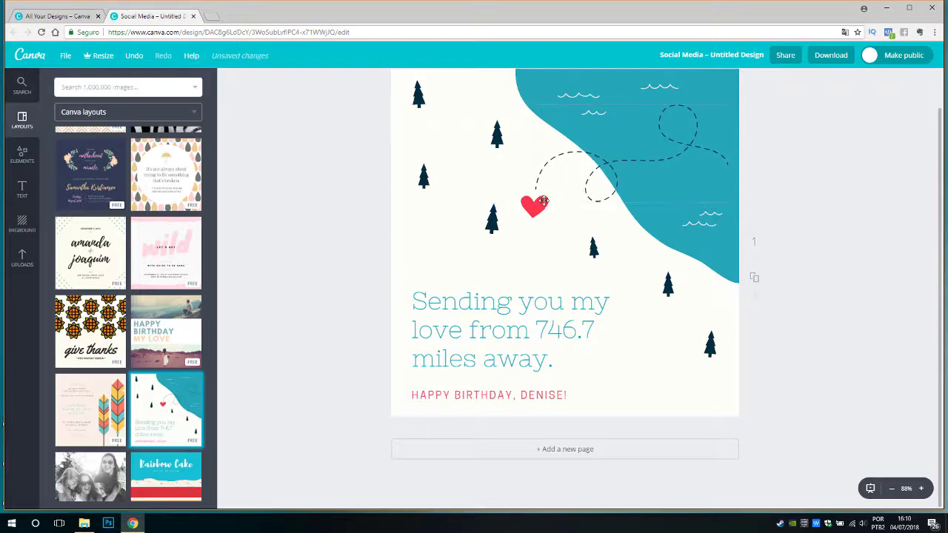
{"action": "left_click_drag", "start_coordinate": [534, 206], "coordinate": [540, 203]}
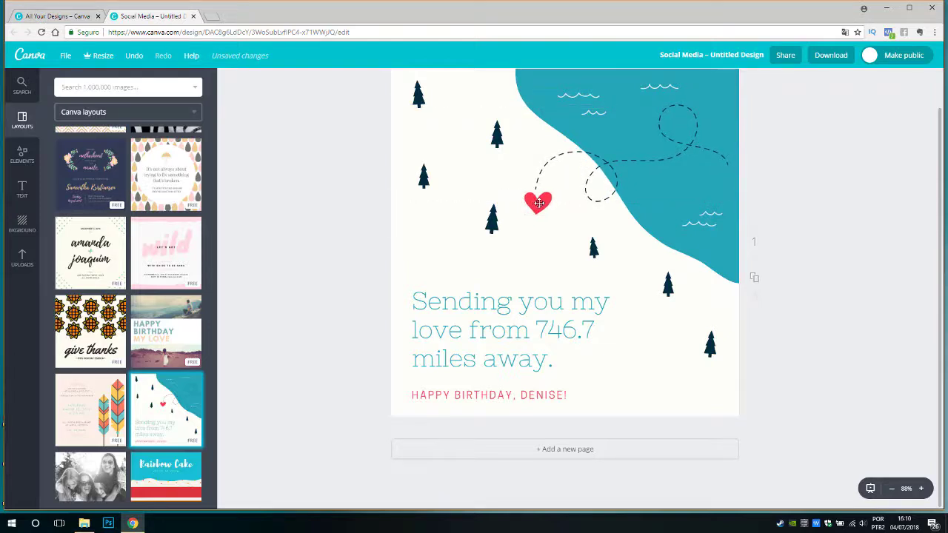
Recolour the large teal corner shape with the custom greyish pink d5bfc9.
{"action": "left_click", "coordinate": [538, 112]}
{"action": "scroll", "coordinate": [300, 126], "scroll_direction": "up", "scroll_amount": 1}
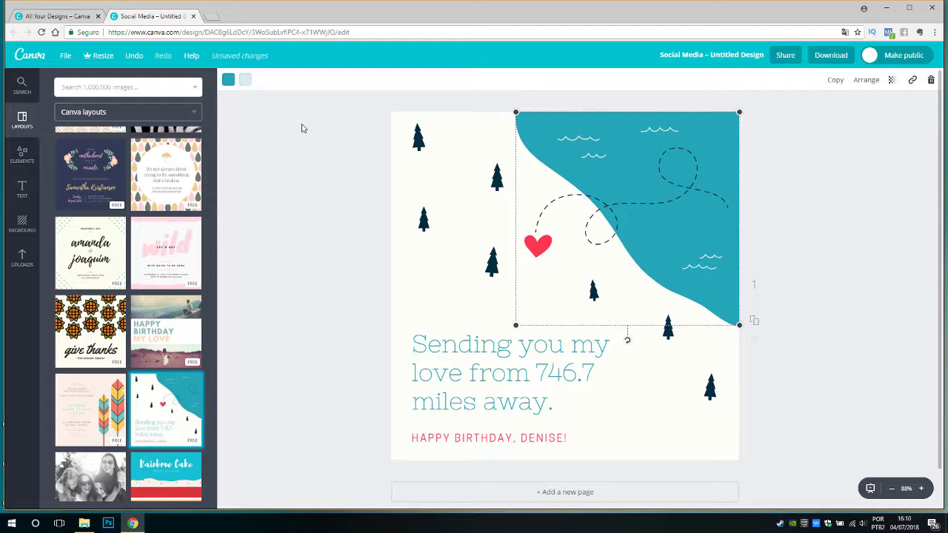
{"action": "left_click", "coordinate": [228, 79]}
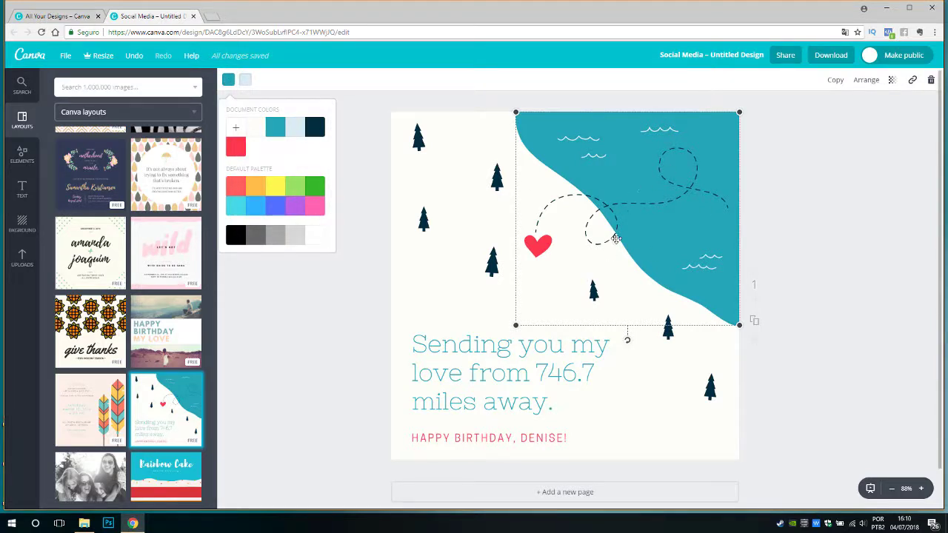
{"action": "left_click", "coordinate": [236, 128]}
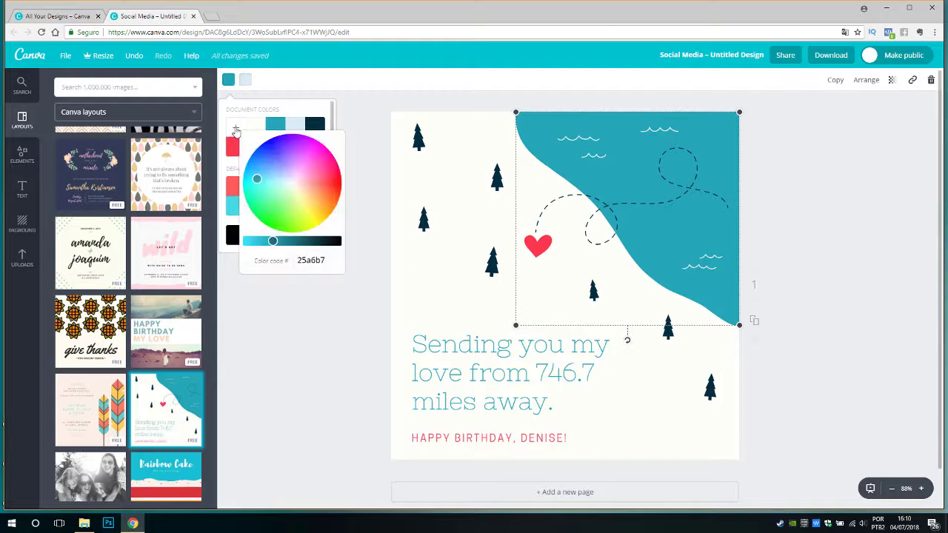
{"action": "left_click_drag", "start_coordinate": [256, 178], "coordinate": [296, 175]}
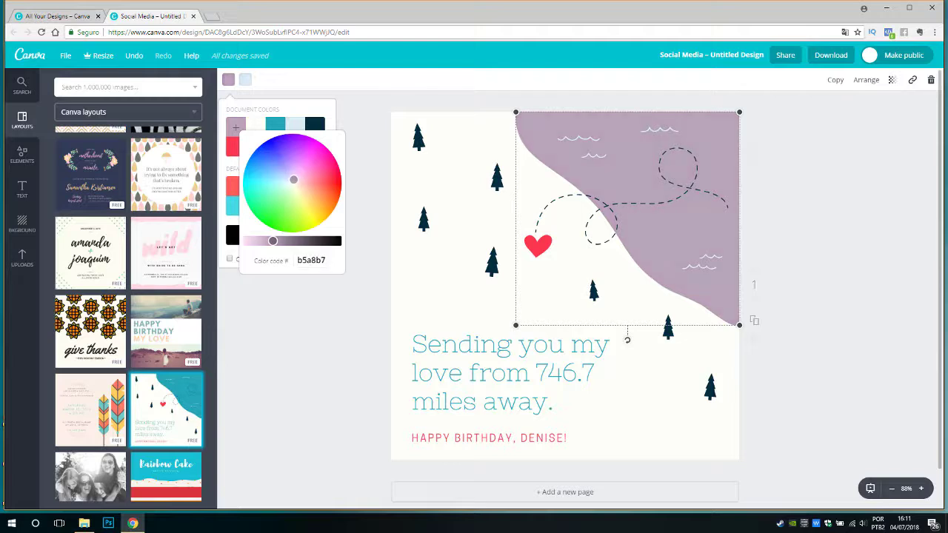
{"action": "left_click_drag", "start_coordinate": [293, 179], "coordinate": [289, 176]}
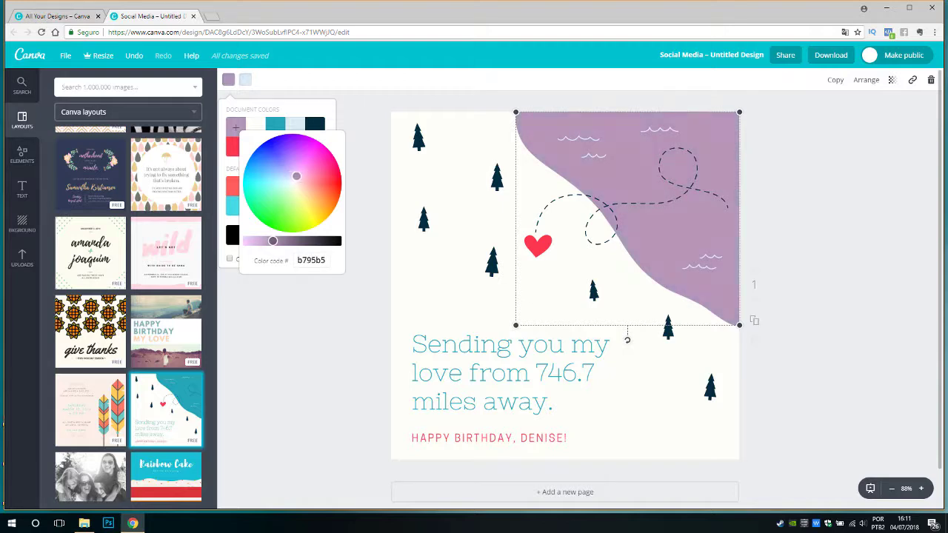
{"action": "left_click_drag", "start_coordinate": [273, 241], "coordinate": [247, 240]}
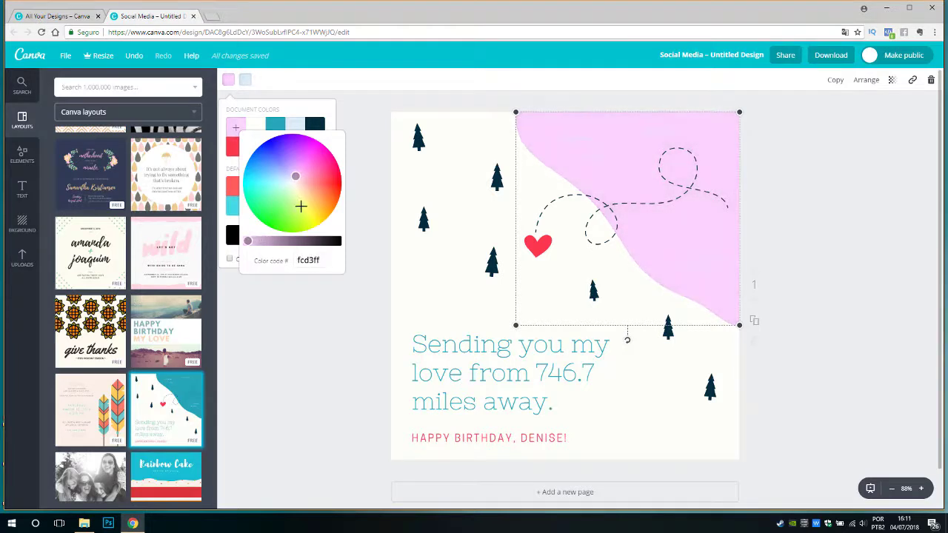
{"action": "left_click_drag", "start_coordinate": [288, 176], "coordinate": [296, 180]}
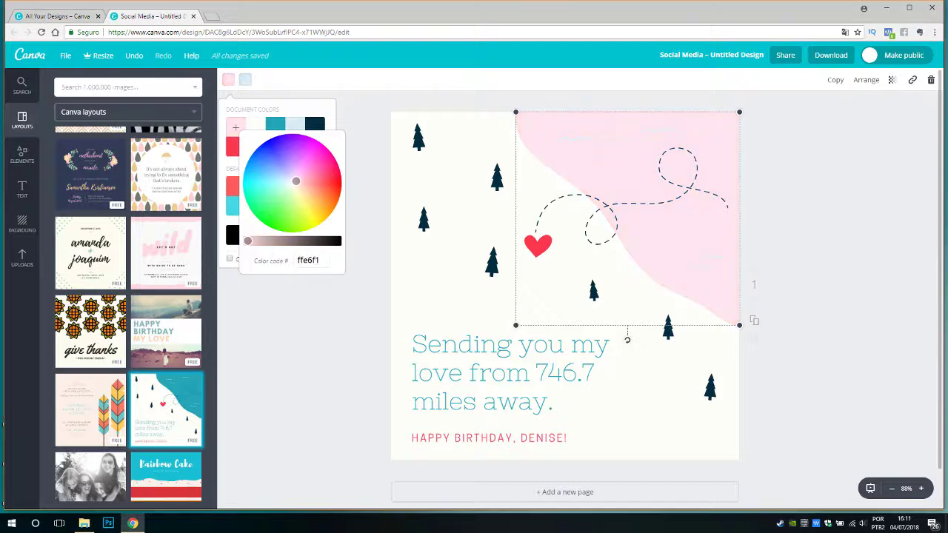
{"action": "left_click_drag", "start_coordinate": [249, 240], "coordinate": [262, 240]}
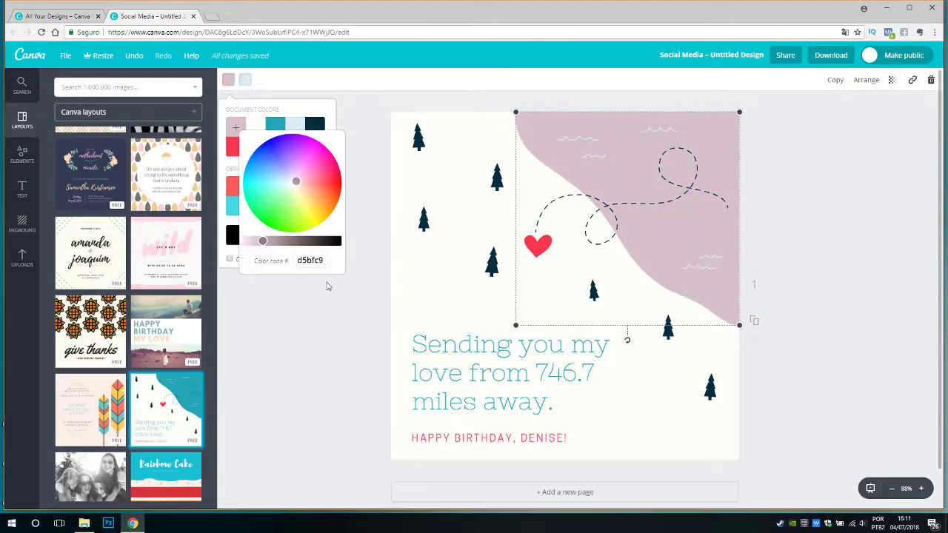
{"action": "left_click", "coordinate": [320, 433]}
{"action": "left_click", "coordinate": [353, 420]}
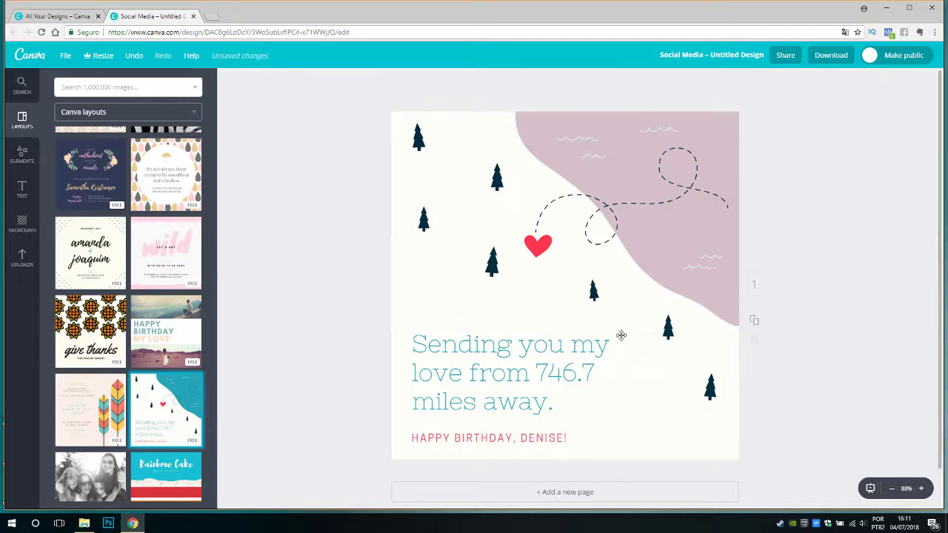
Delete all seven dark pine trees from the design.
{"action": "left_click", "coordinate": [668, 326]}
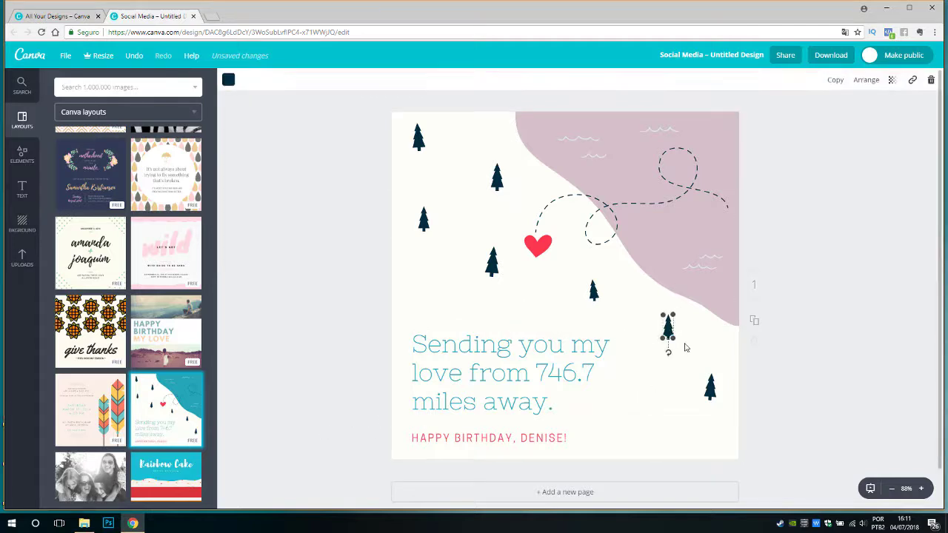
{"action": "key", "text": "Delete"}
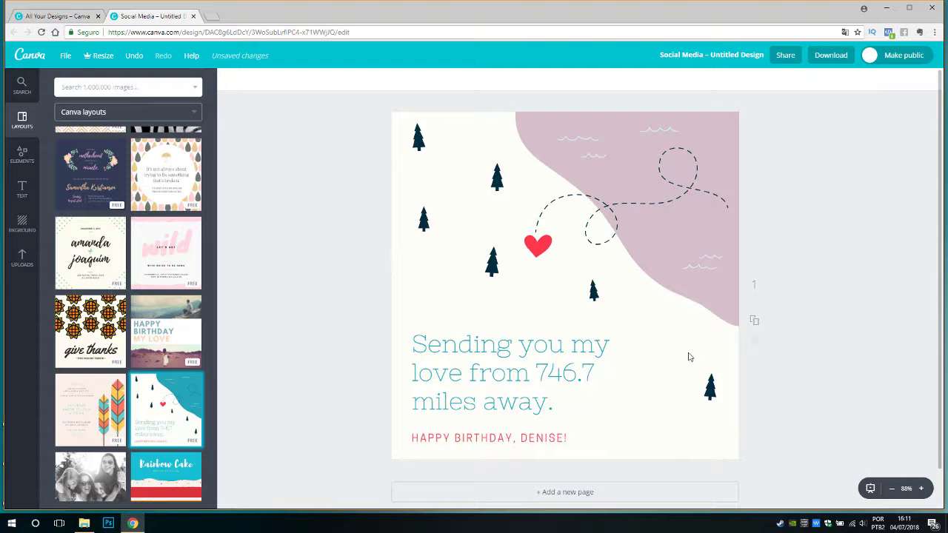
{"action": "left_click", "coordinate": [707, 387]}
{"action": "key", "text": "Delete"}
{"action": "left_click", "coordinate": [594, 289]}
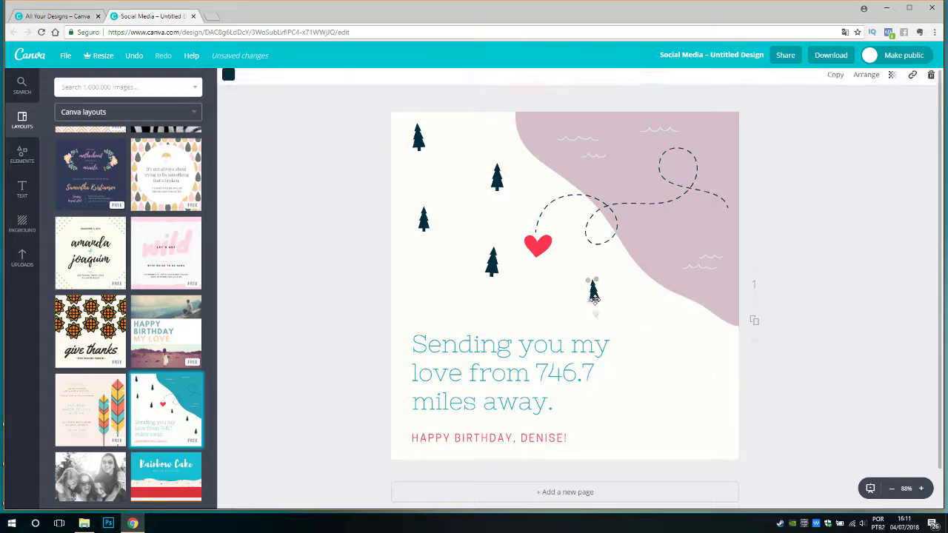
{"action": "key", "text": "Delete"}
{"action": "left_click", "coordinate": [490, 260]}
{"action": "key", "text": "Delete"}
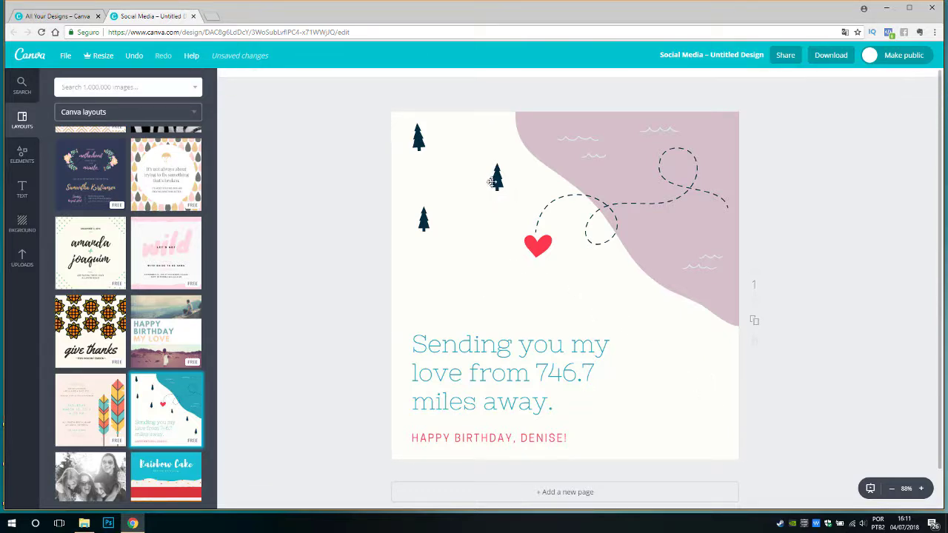
{"action": "left_click", "coordinate": [495, 174]}
{"action": "key", "text": "Delete"}
{"action": "left_click", "coordinate": [423, 217]}
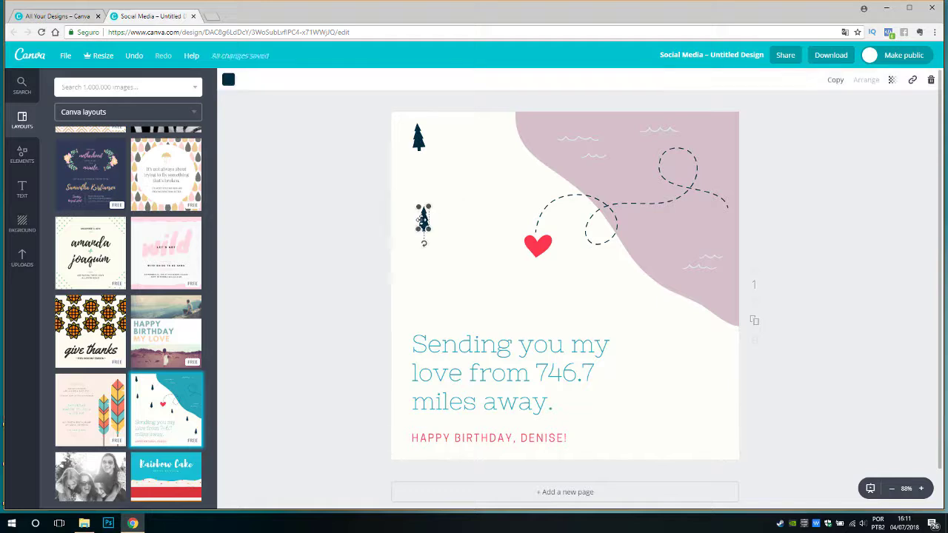
{"action": "key", "text": "Delete"}
{"action": "left_click", "coordinate": [416, 141]}
{"action": "key", "text": "Delete"}
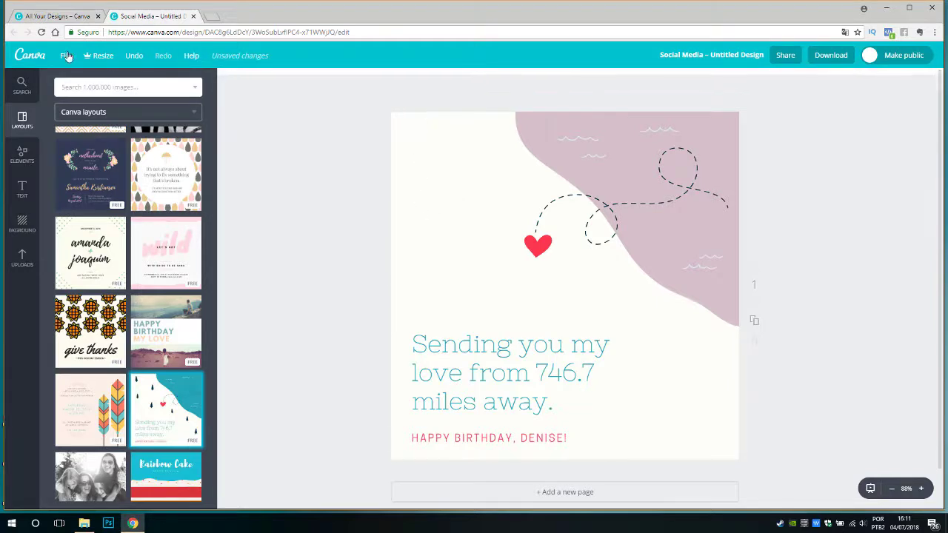
Search the image library for "people" and add the free yellow outlined person icon to the page.
{"action": "left_click", "coordinate": [102, 88]}
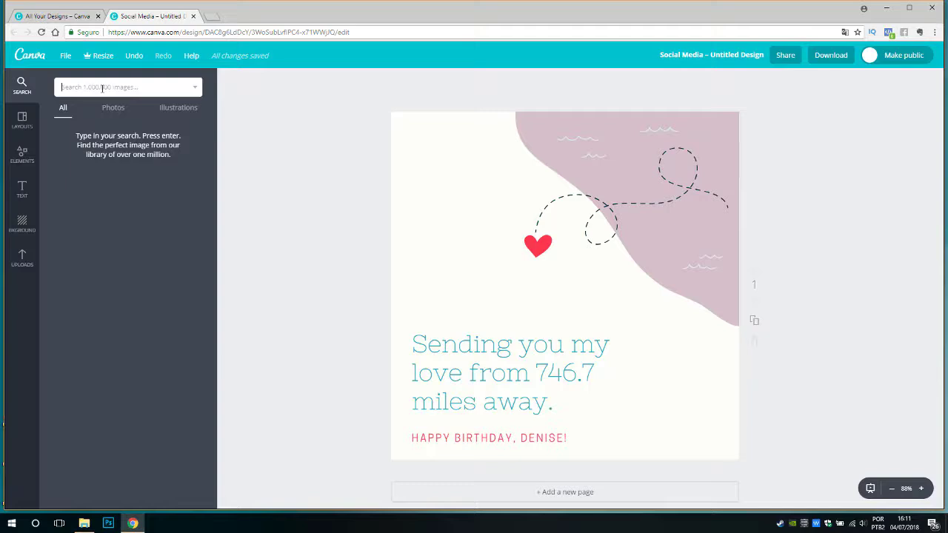
{"action": "type", "text": "people"}
{"action": "key", "text": "Return"}
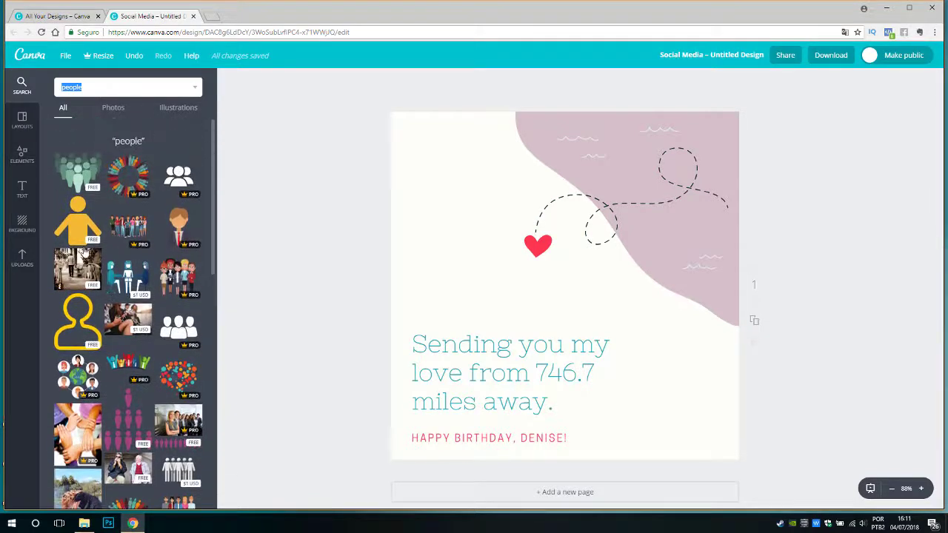
{"action": "left_click", "coordinate": [82, 309]}
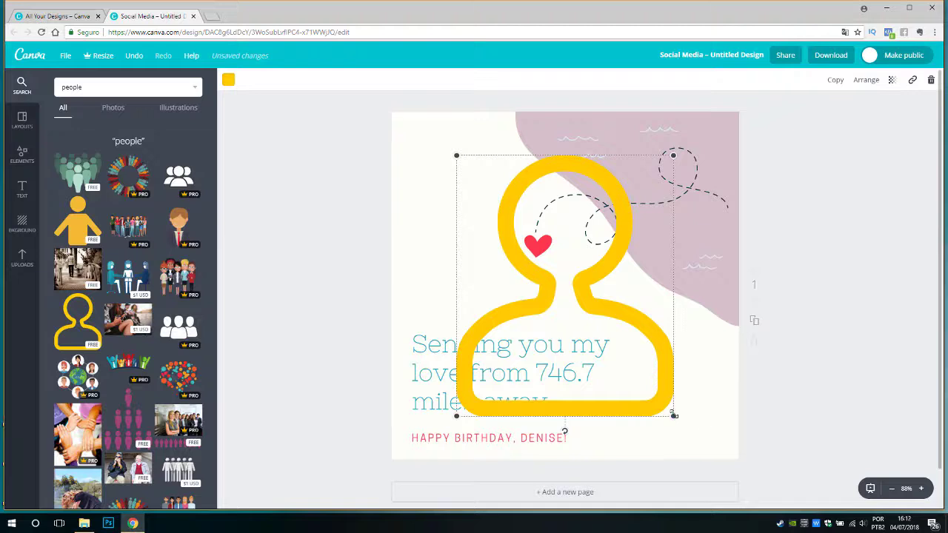
Shrink the yellow person icon to a small marker and place it directly beneath the red heart.
{"action": "left_click_drag", "start_coordinate": [674, 415], "coordinate": [533, 274]}
{"action": "left_click_drag", "start_coordinate": [538, 239], "coordinate": [533, 240]}
{"action": "left_click_drag", "start_coordinate": [539, 274], "coordinate": [535, 275]}
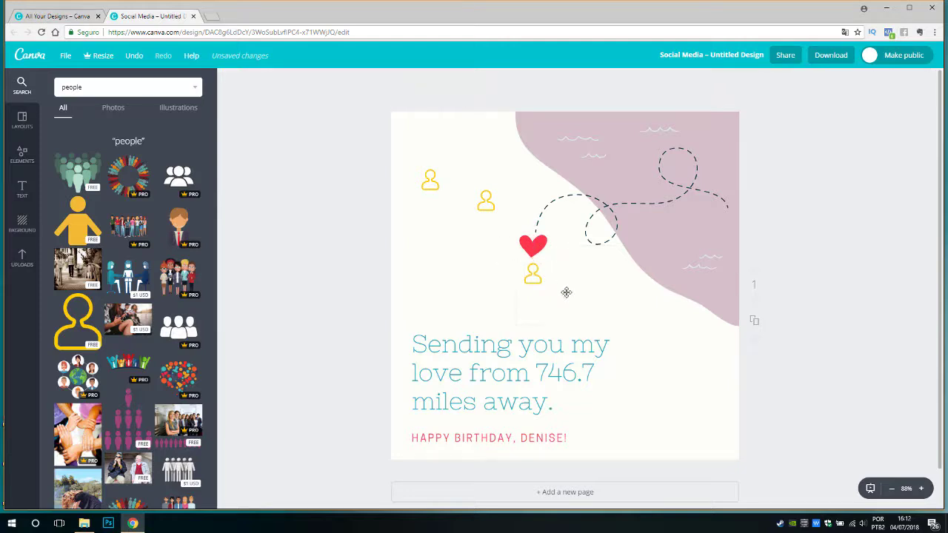
Duplicate the small yellow person icon and scatter three copies across the cream area above and left of the heart.
{"action": "left_click", "coordinate": [564, 291]}
{"action": "left_click", "coordinate": [457, 275]}
{"action": "key", "text": "ctrl+v"}
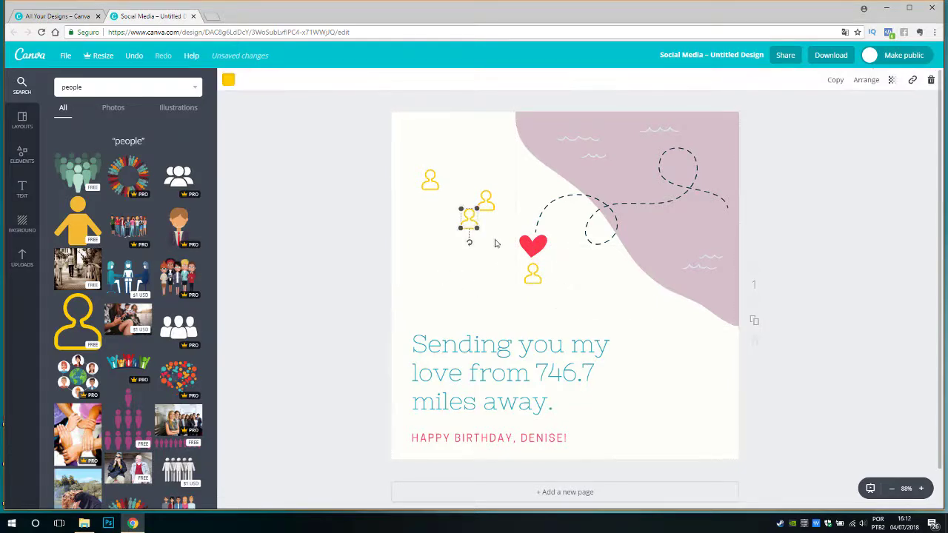
{"action": "left_click_drag", "start_coordinate": [470, 222], "coordinate": [481, 143]}
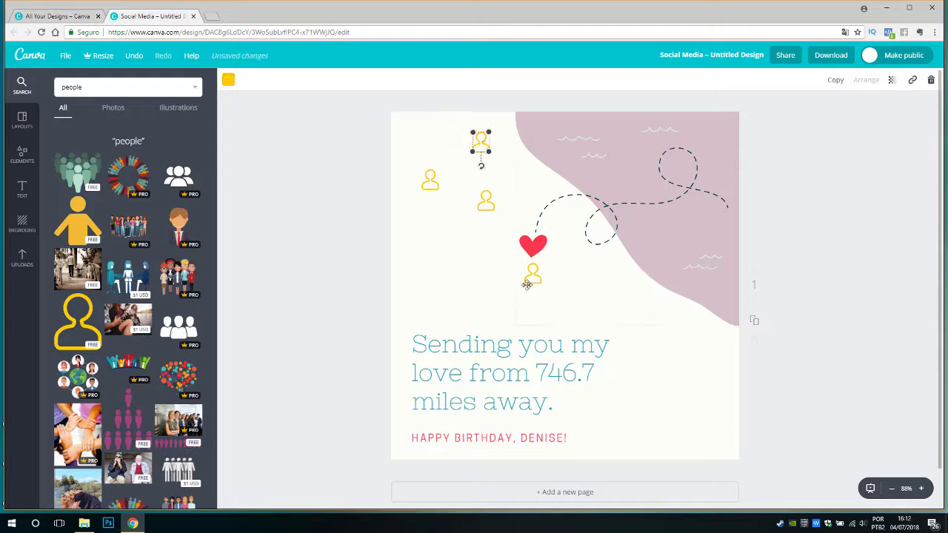
{"action": "left_click", "coordinate": [459, 234]}
Recolour the far-left person icon with the greyish pink document colour.
{"action": "left_click", "coordinate": [431, 180]}
{"action": "left_click", "coordinate": [228, 80]}
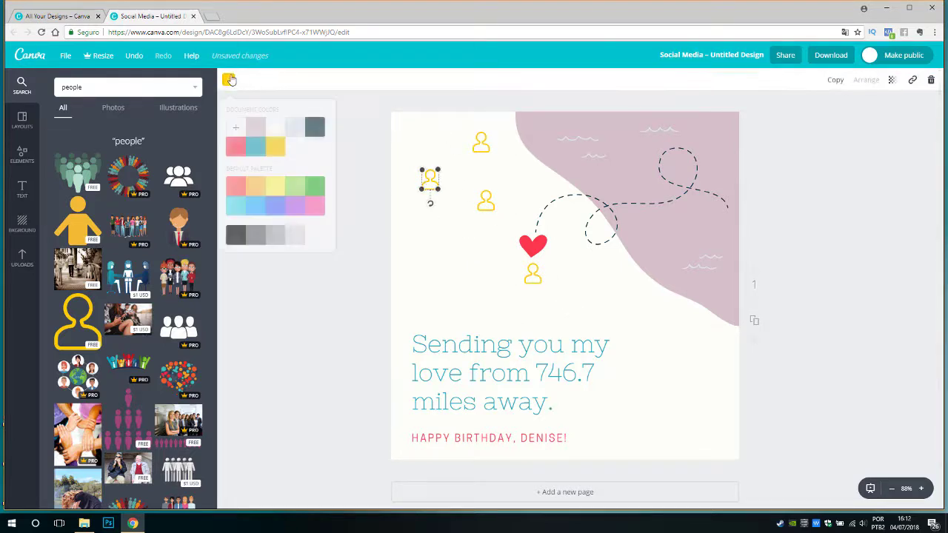
{"action": "left_click", "coordinate": [254, 128]}
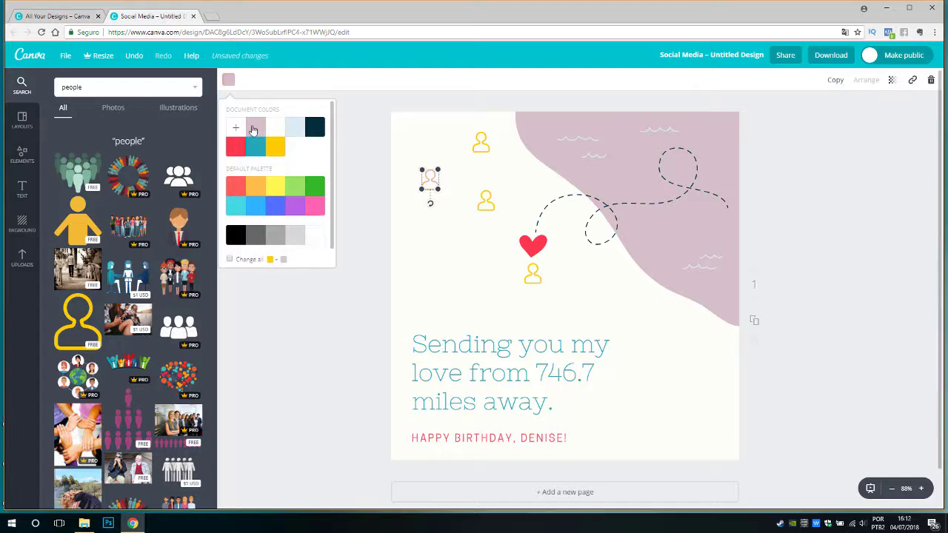
Recolour all the person icons and the dashed looping line dark grey.
{"action": "left_click", "coordinate": [480, 141]}
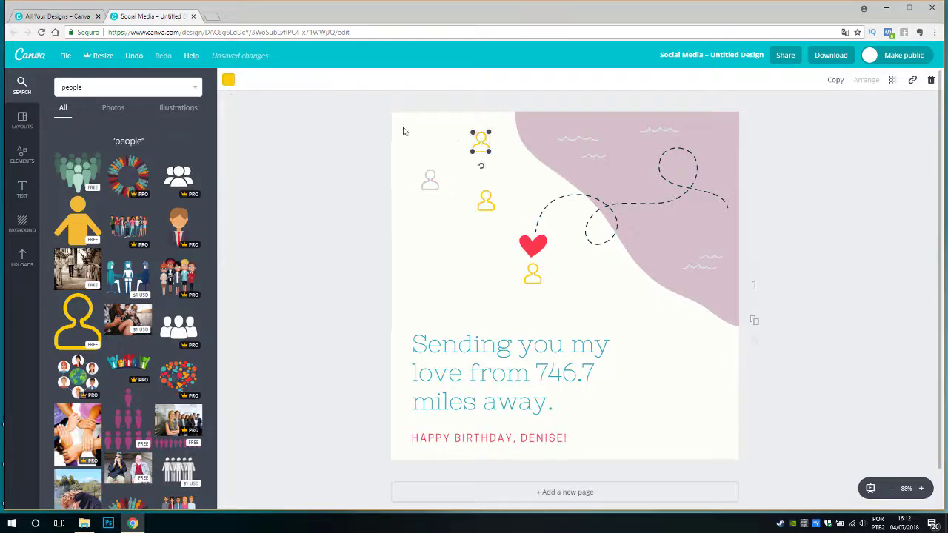
{"action": "left_click", "coordinate": [229, 80]}
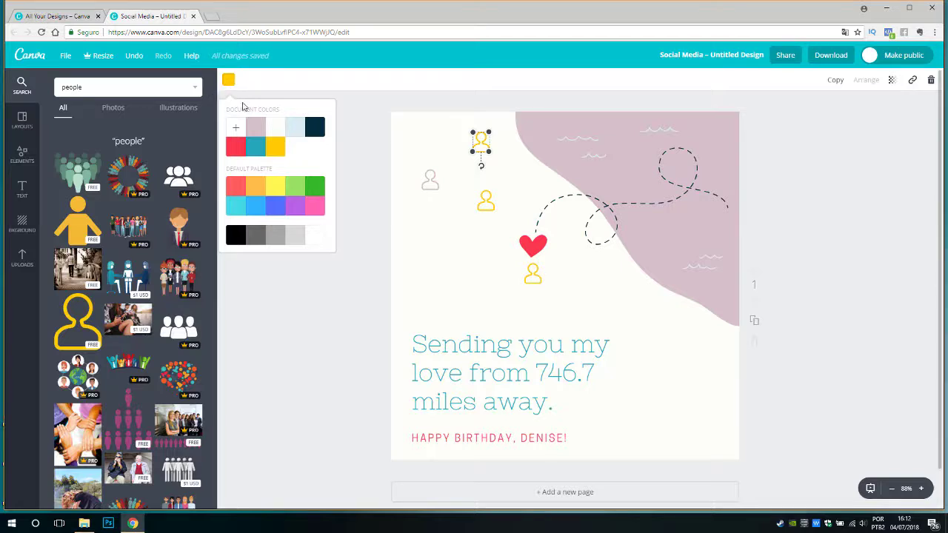
{"action": "left_click", "coordinate": [236, 128]}
{"action": "left_click", "coordinate": [289, 185]}
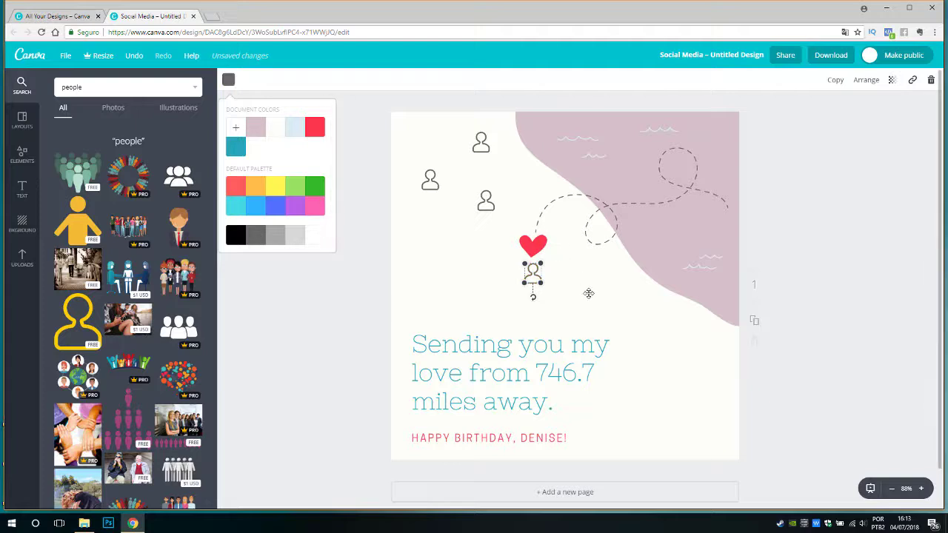
Add four more grey person icons: three descending along the pink shape's lower edge and one to the left of the heart.
{"action": "left_click_drag", "start_coordinate": [544, 285], "coordinate": [615, 301]}
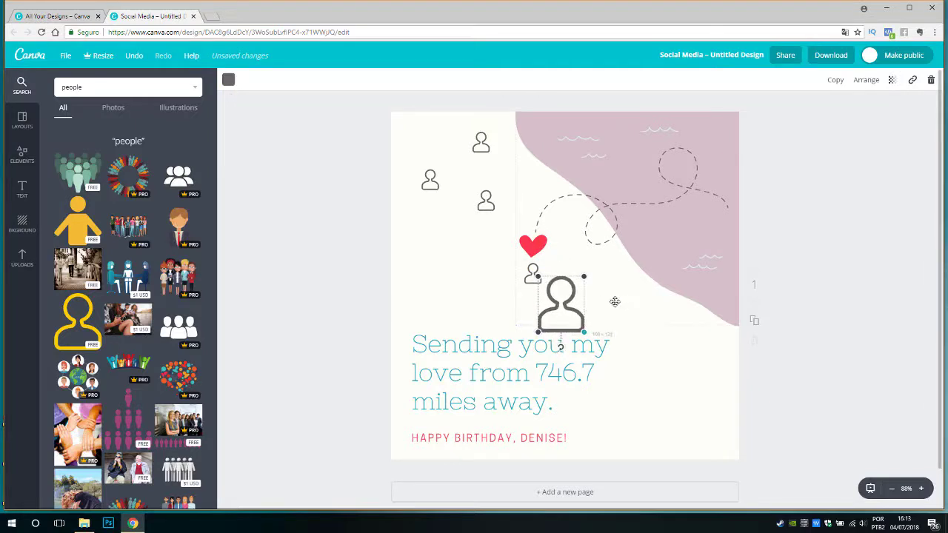
{"action": "key", "text": "ctrl+z"}
{"action": "left_click_drag", "start_coordinate": [547, 285], "coordinate": [699, 382]}
{"action": "left_click_drag", "start_coordinate": [609, 353], "coordinate": [447, 258]}
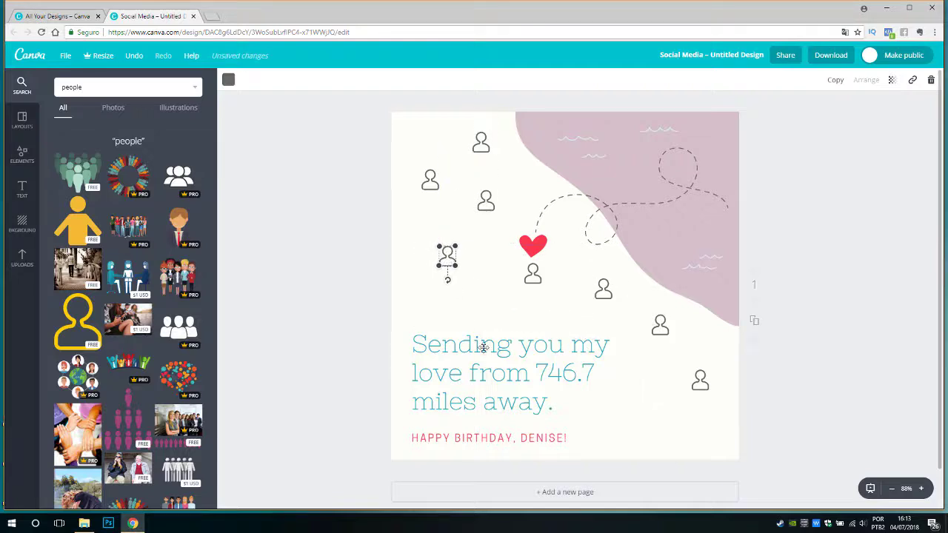
Delete the red birthday greeting line and move the teal heading slightly down into the freed space.
{"action": "left_click", "coordinate": [497, 388]}
{"action": "left_click", "coordinate": [497, 435]}
{"action": "left_click", "coordinate": [498, 435]}
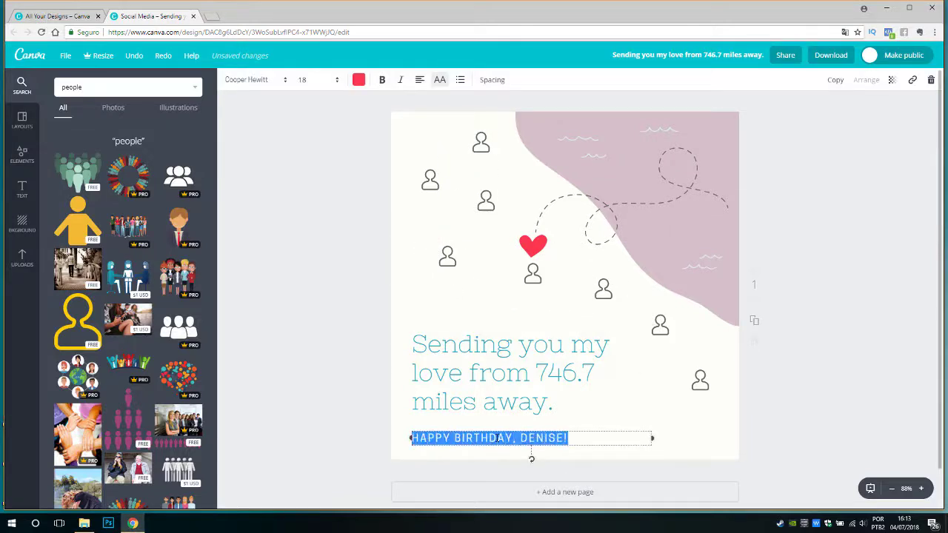
{"action": "key", "text": "BackSpace"}
{"action": "left_click", "coordinate": [677, 438]}
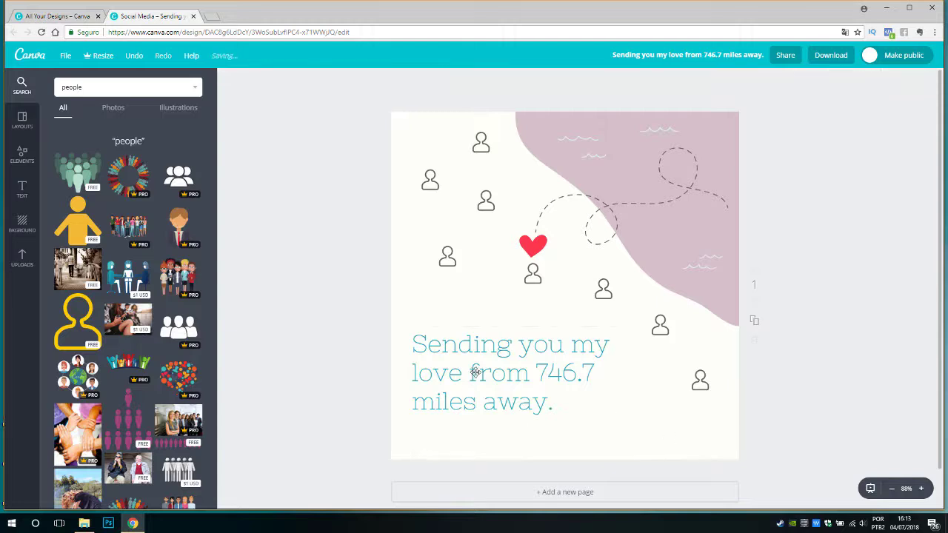
{"action": "left_click_drag", "start_coordinate": [474, 370], "coordinate": [471, 388]}
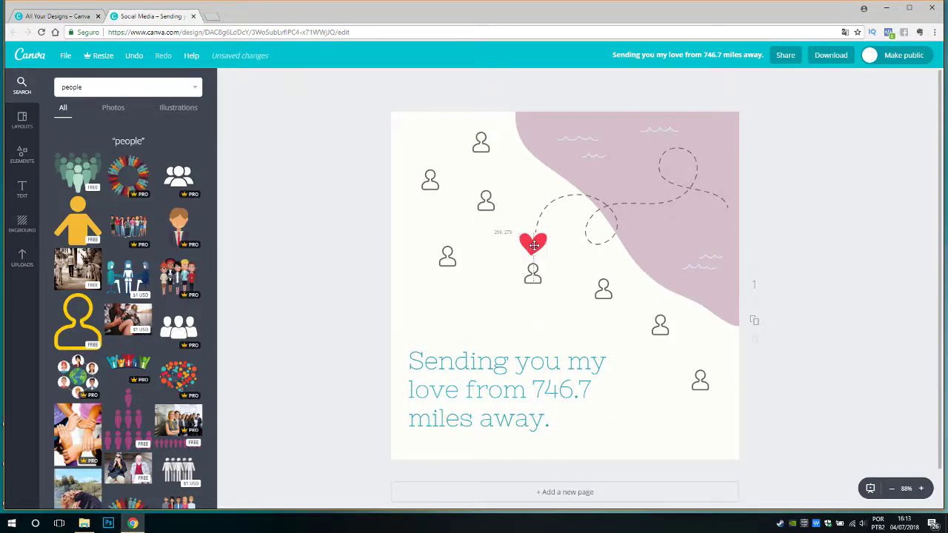
Nudge the dashed looping line slightly up and left, and the person icon beneath the heart slightly up.
{"action": "left_click_drag", "start_coordinate": [539, 215], "coordinate": [538, 215]}
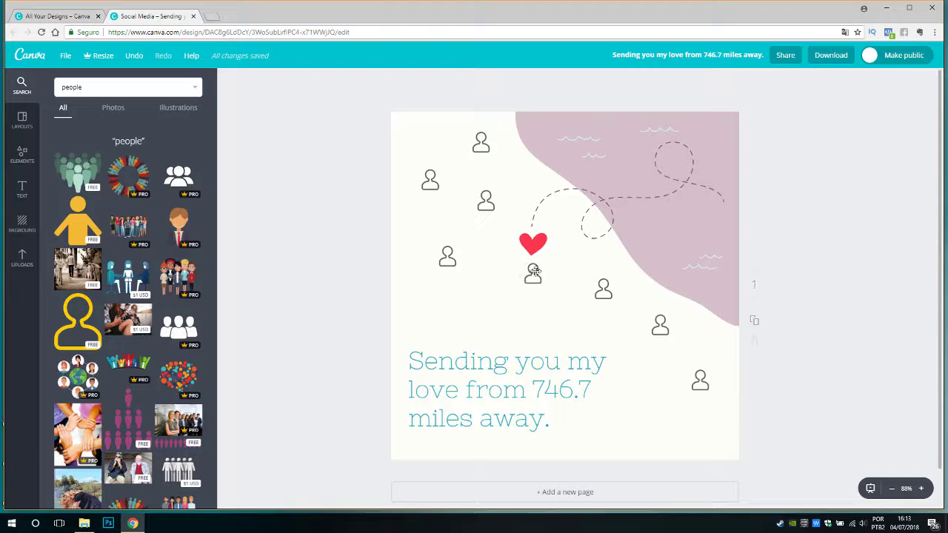
{"action": "left_click_drag", "start_coordinate": [534, 271], "coordinate": [534, 269]}
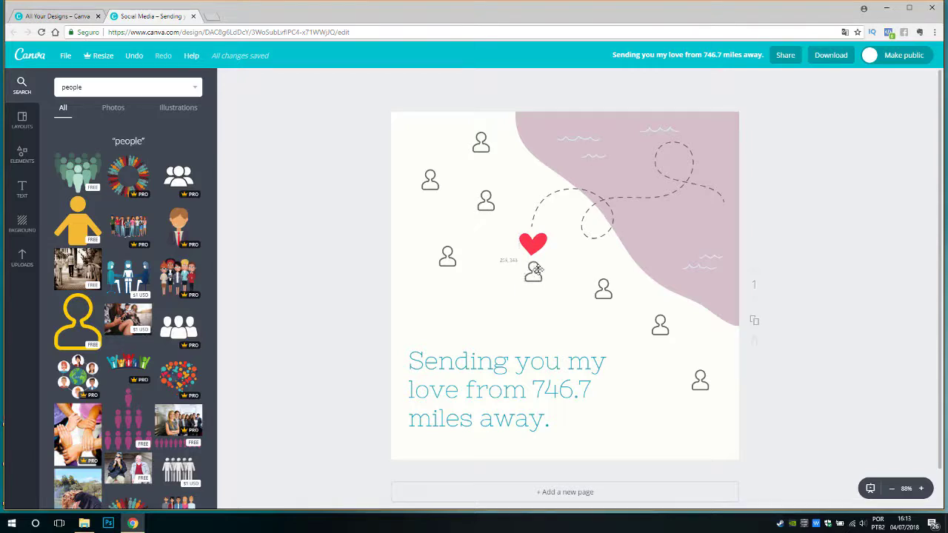
Try the fonts Mr Dafoe and Mogra on the teal heading.
{"action": "left_click", "coordinate": [461, 419]}
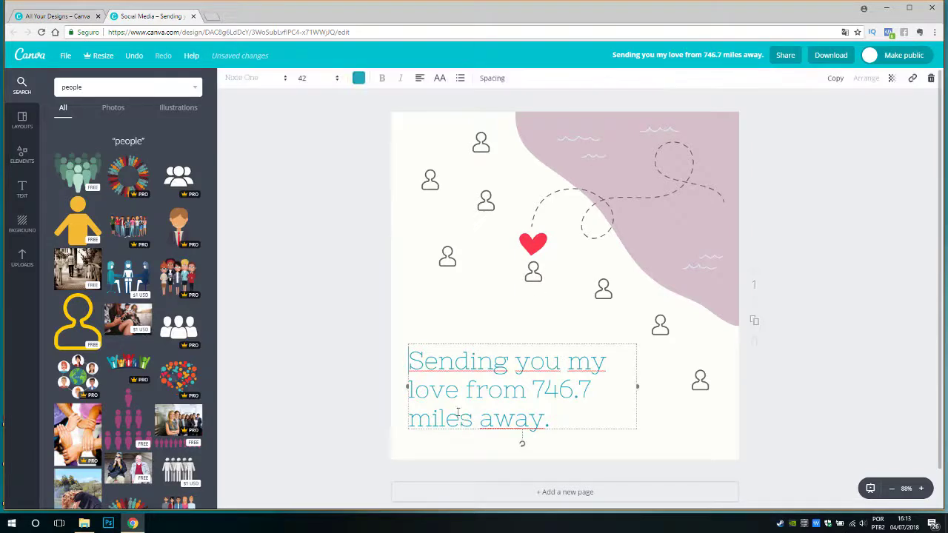
{"action": "left_click", "coordinate": [273, 78]}
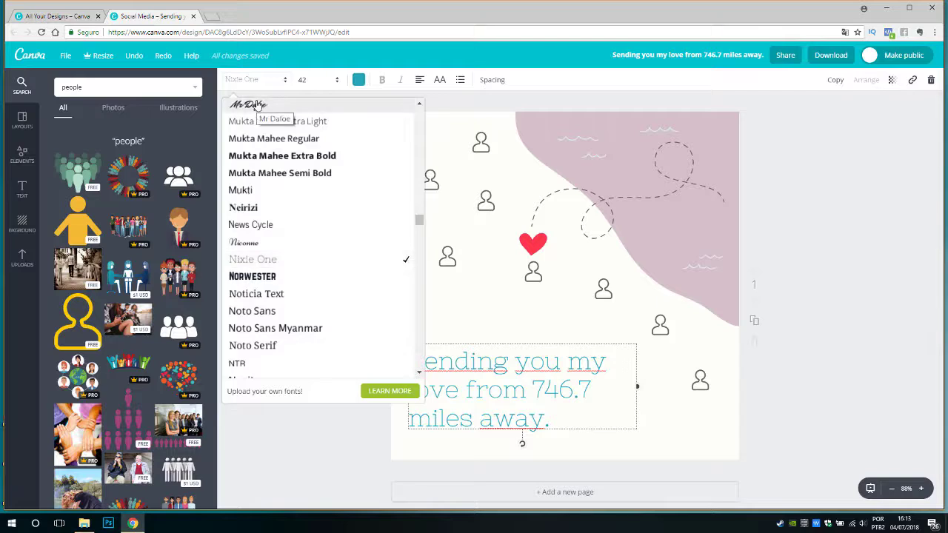
{"action": "left_click", "coordinate": [256, 105]}
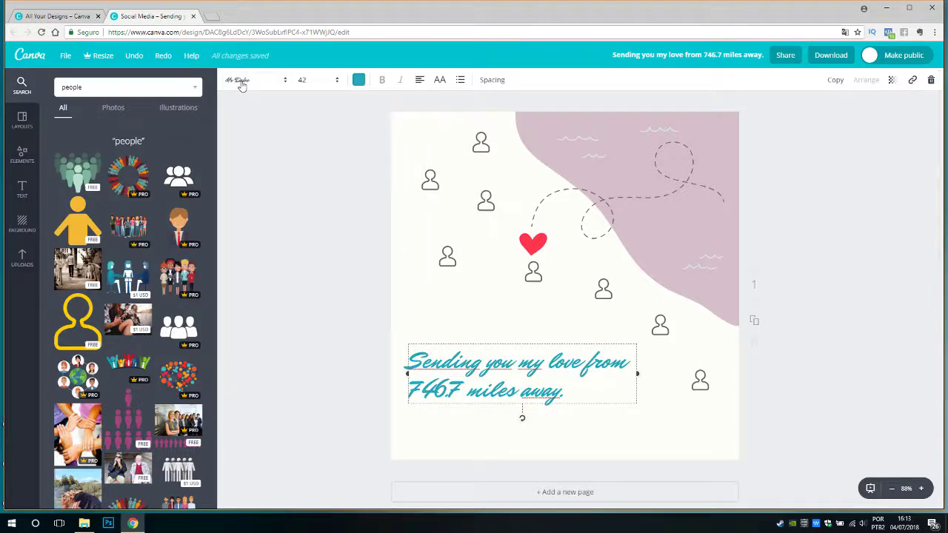
{"action": "left_click", "coordinate": [240, 85]}
{"action": "left_click", "coordinate": [252, 192]}
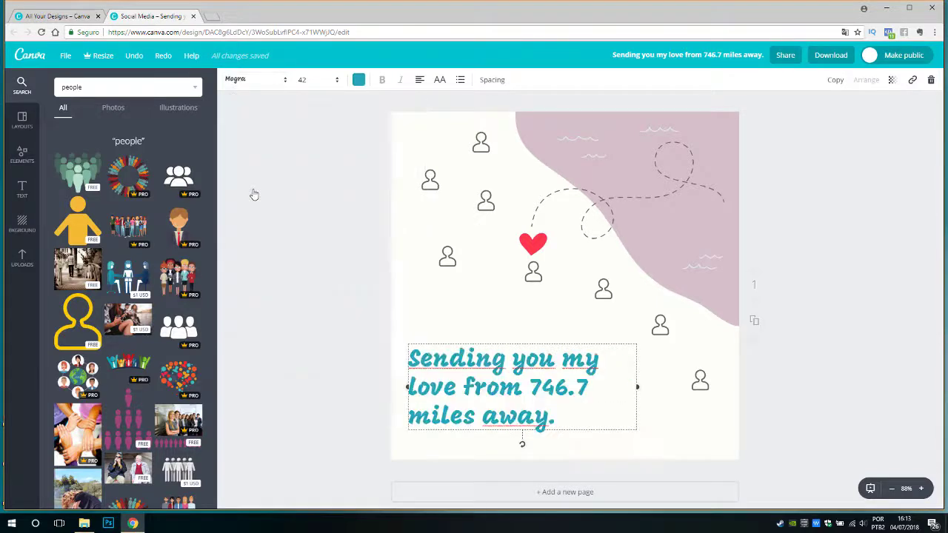
Try the fonts Niconne and Oleo Script on the teal heading.
{"action": "left_click", "coordinate": [245, 79]}
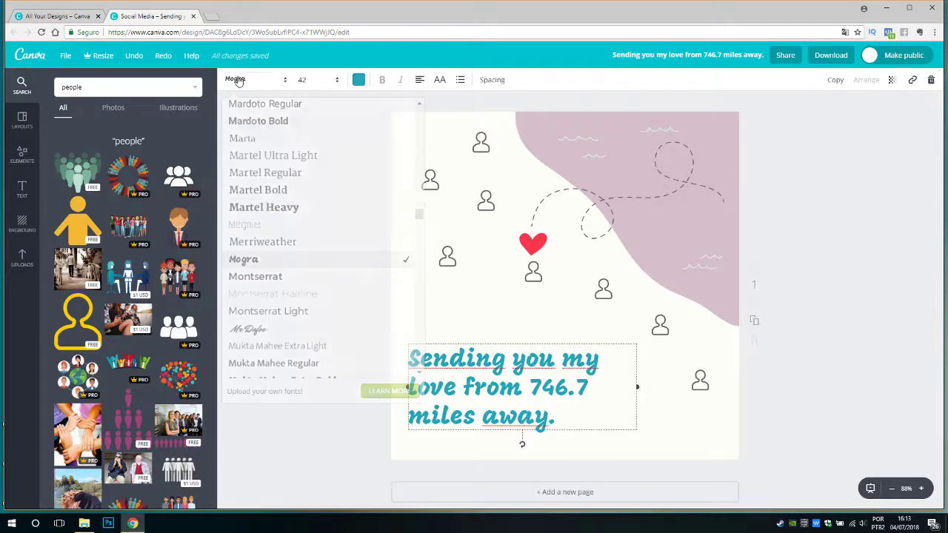
{"action": "scroll", "coordinate": [285, 248], "scroll_direction": "down", "scroll_amount": 3}
{"action": "scroll", "coordinate": [280, 244], "scroll_direction": "down", "scroll_amount": 3}
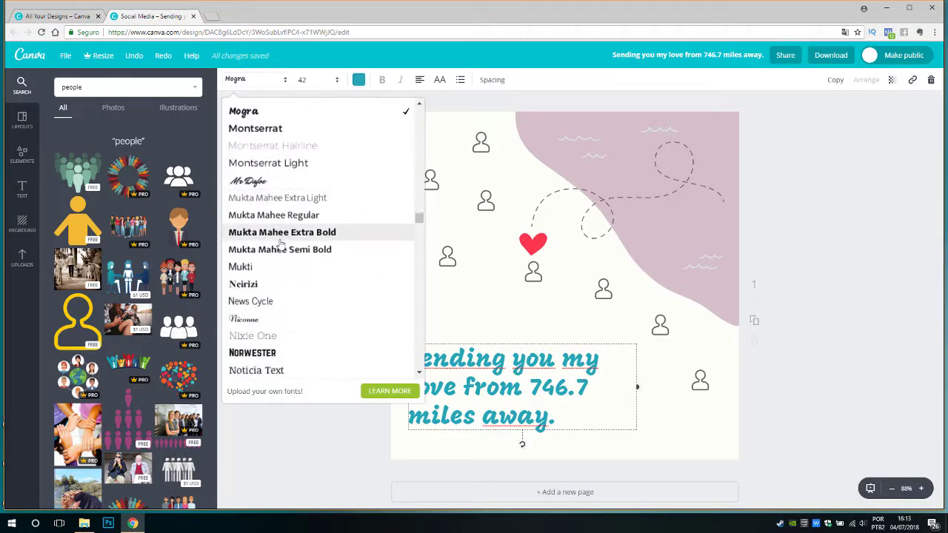
{"action": "left_click", "coordinate": [264, 272]}
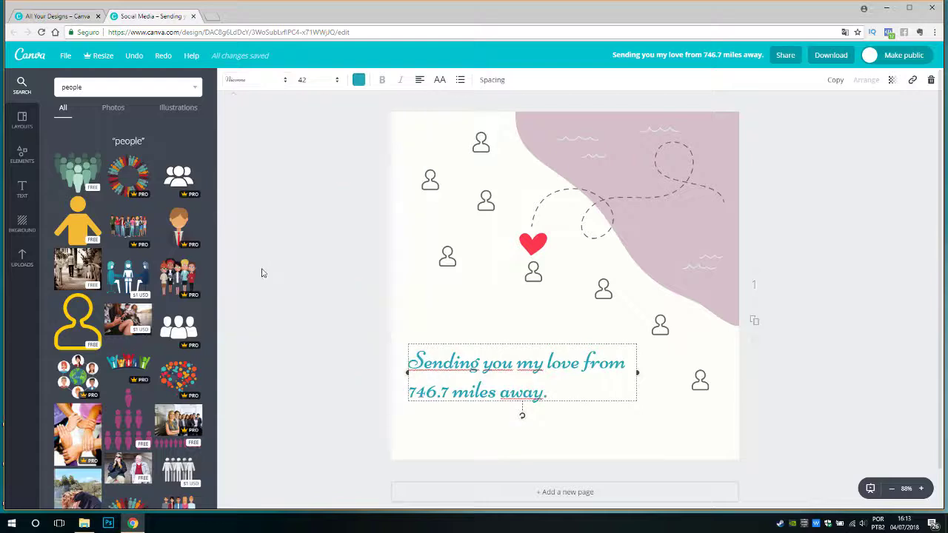
{"action": "left_click", "coordinate": [234, 81]}
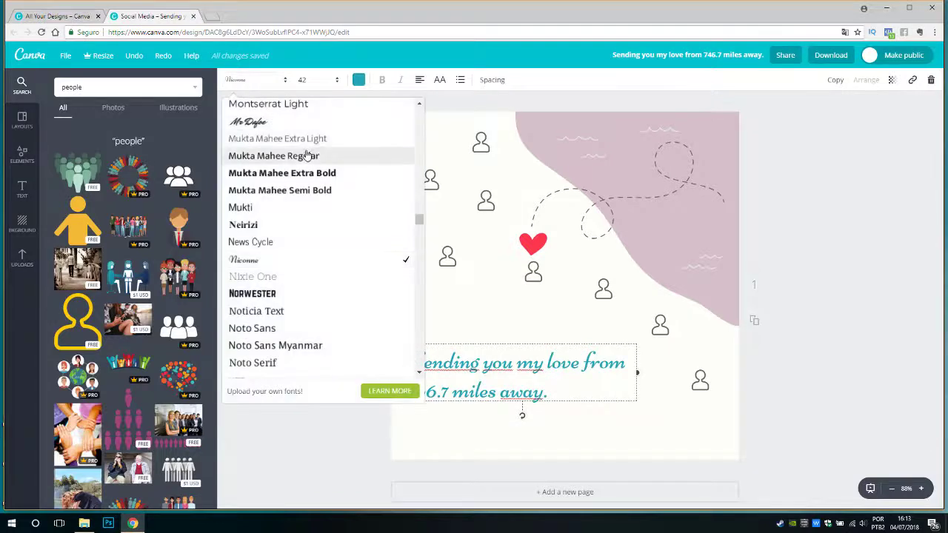
{"action": "scroll", "coordinate": [292, 222], "scroll_direction": "down", "scroll_amount": 3}
{"action": "scroll", "coordinate": [261, 300], "scroll_direction": "down", "scroll_amount": 2}
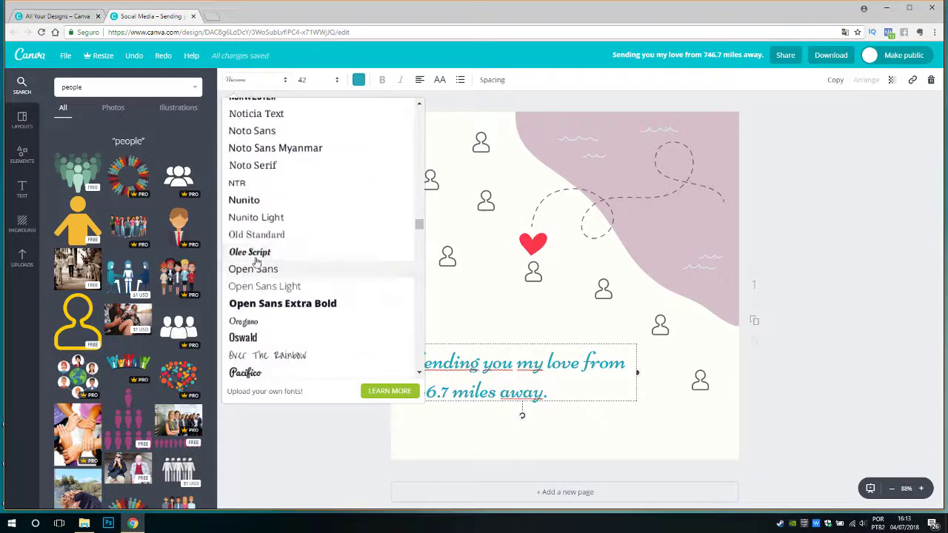
{"action": "left_click", "coordinate": [254, 251]}
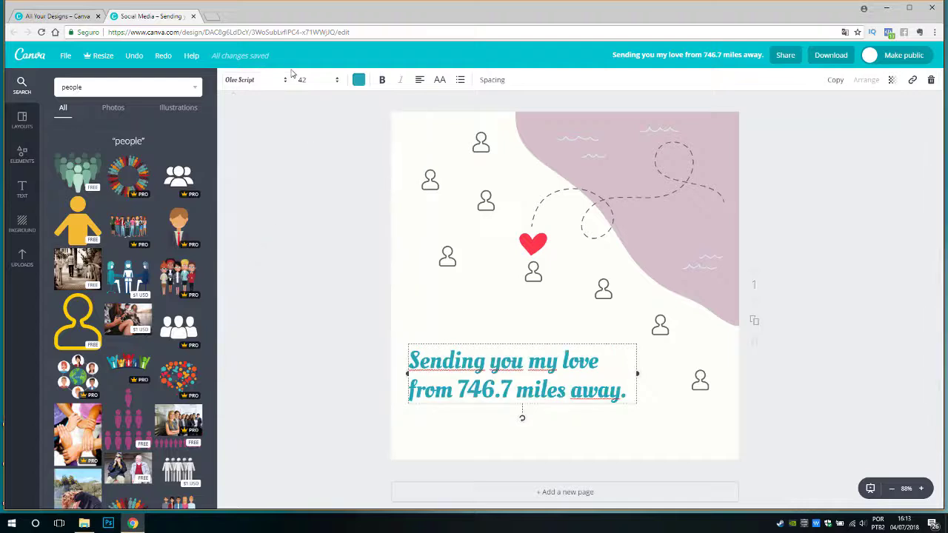
Try the font Pacifico on the teal heading.
{"action": "left_click", "coordinate": [263, 79]}
{"action": "scroll", "coordinate": [300, 291], "scroll_direction": "down", "scroll_amount": 2}
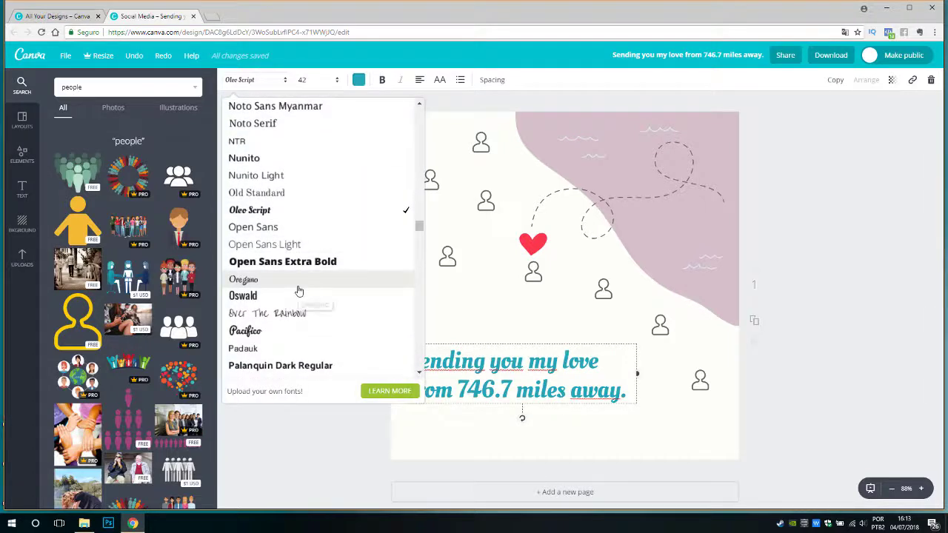
{"action": "scroll", "coordinate": [299, 291], "scroll_direction": "down", "scroll_amount": 2}
{"action": "left_click", "coordinate": [272, 234]}
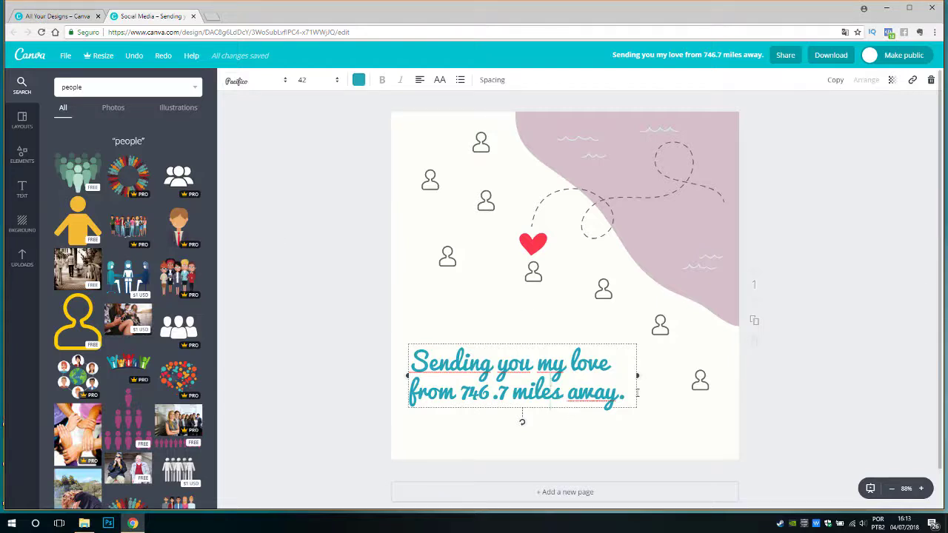
Select the whole heading text and set its font to Playlist Script.
{"action": "double_click", "coordinate": [592, 393]}
{"action": "key", "text": "ctrl+a"}
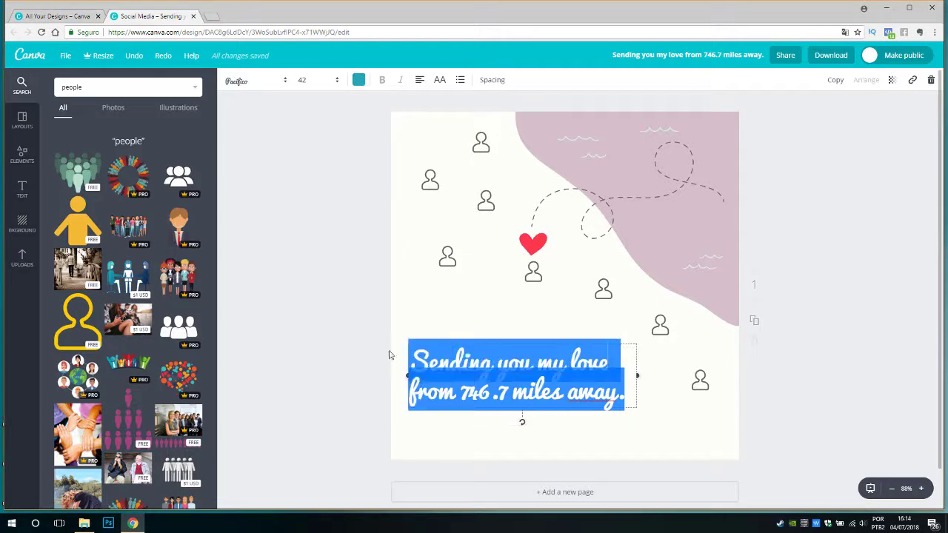
{"action": "left_click", "coordinate": [256, 80]}
{"action": "scroll", "coordinate": [291, 273], "scroll_direction": "down", "scroll_amount": 5}
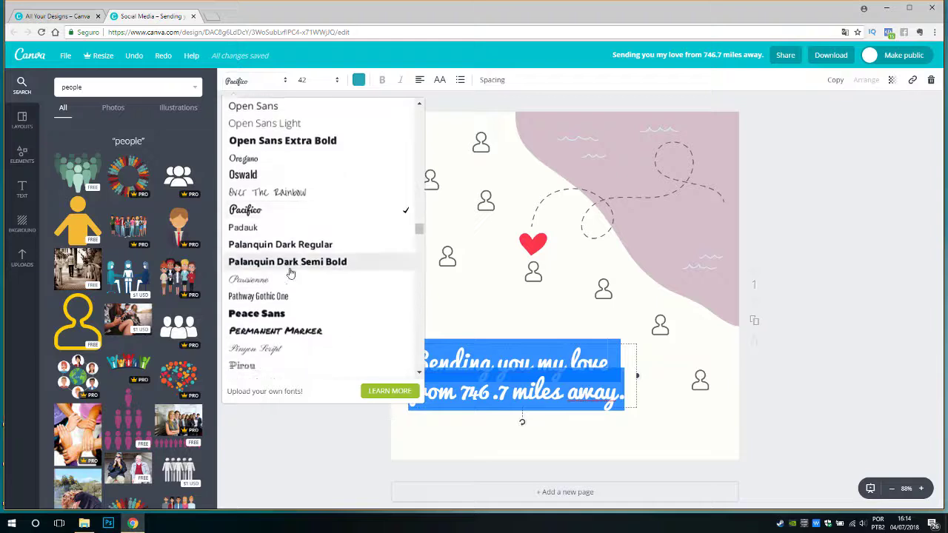
{"action": "scroll", "coordinate": [291, 273], "scroll_direction": "down", "scroll_amount": 1}
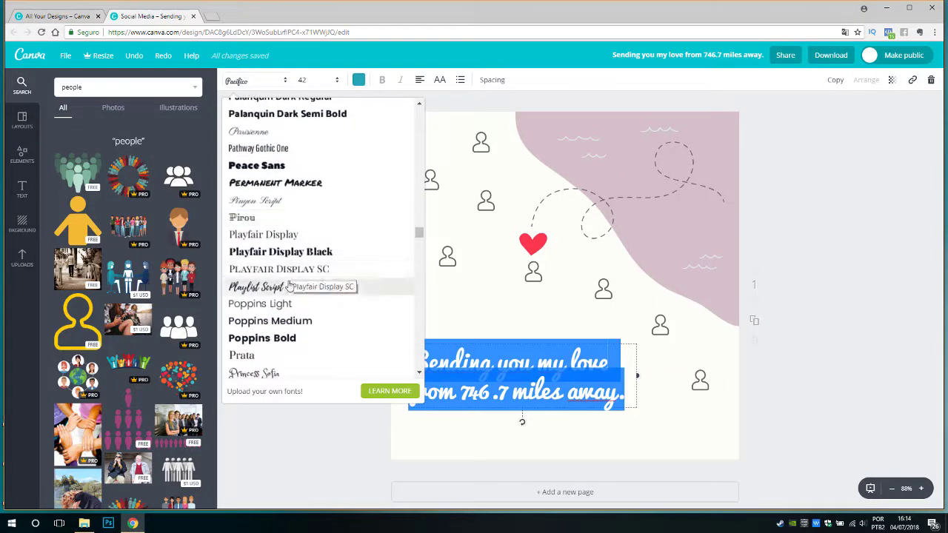
{"action": "left_click", "coordinate": [289, 286]}
Replace the heading text with "O que seu negócio faz para seu cliente se apaixonar por sua marca?".
{"action": "left_click", "coordinate": [542, 402]}
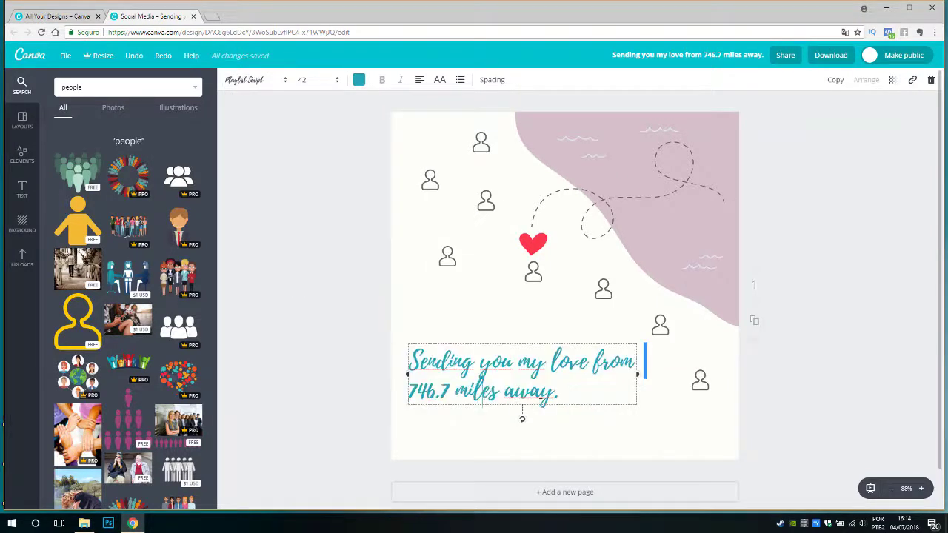
{"action": "left_click_drag", "start_coordinate": [557, 394], "coordinate": [408, 350]}
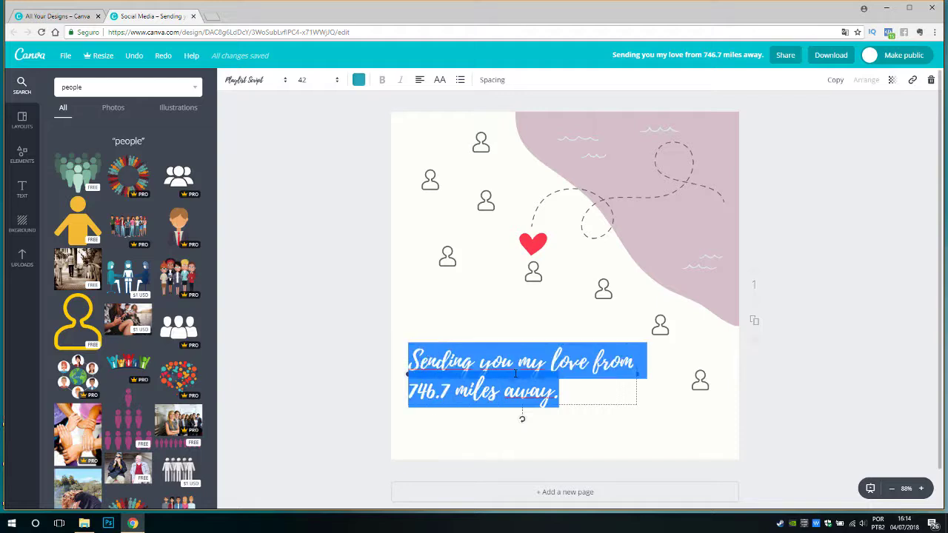
{"action": "key", "text": "BackSpace"}
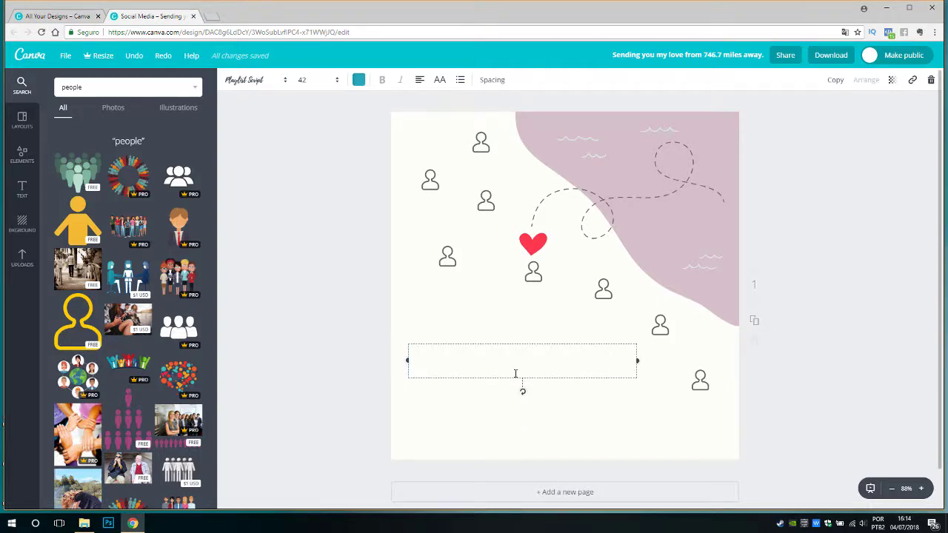
{"action": "type", "text": "O quie"}
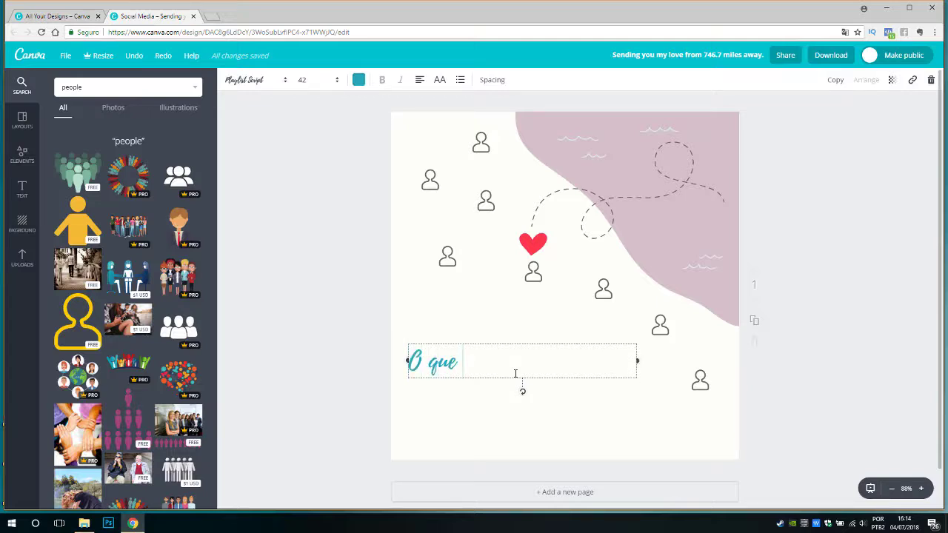
{"action": "type", "text": "seu negó"}
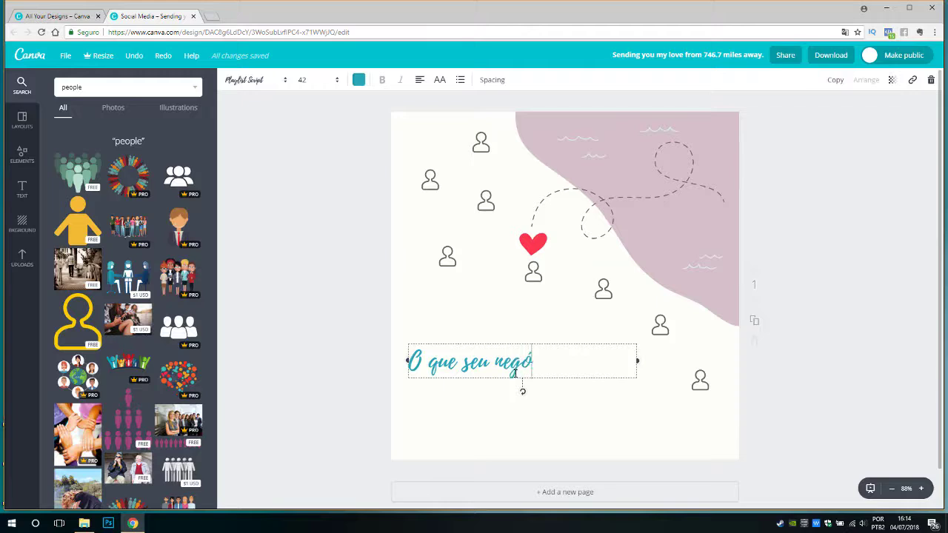
{"action": "type", "text": "cio faz "}
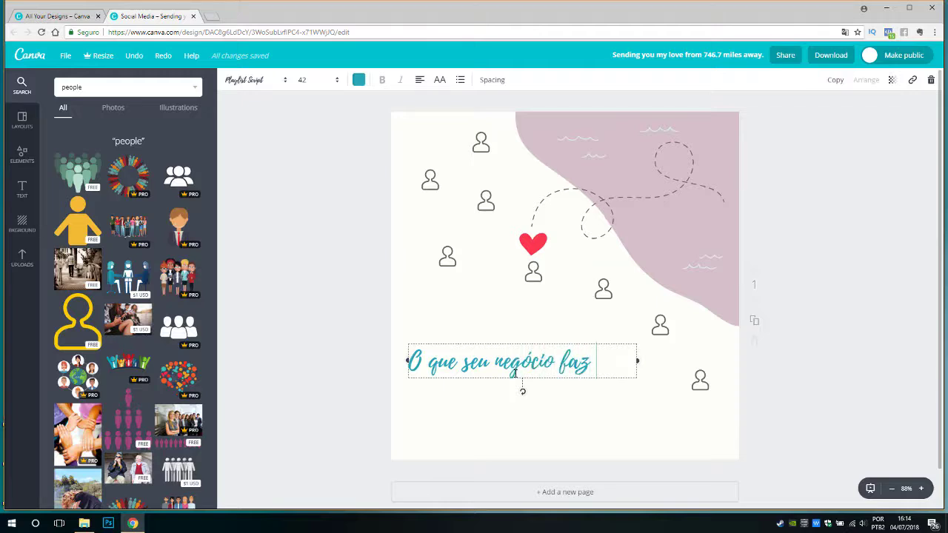
{"action": "type", "text": "para s"}
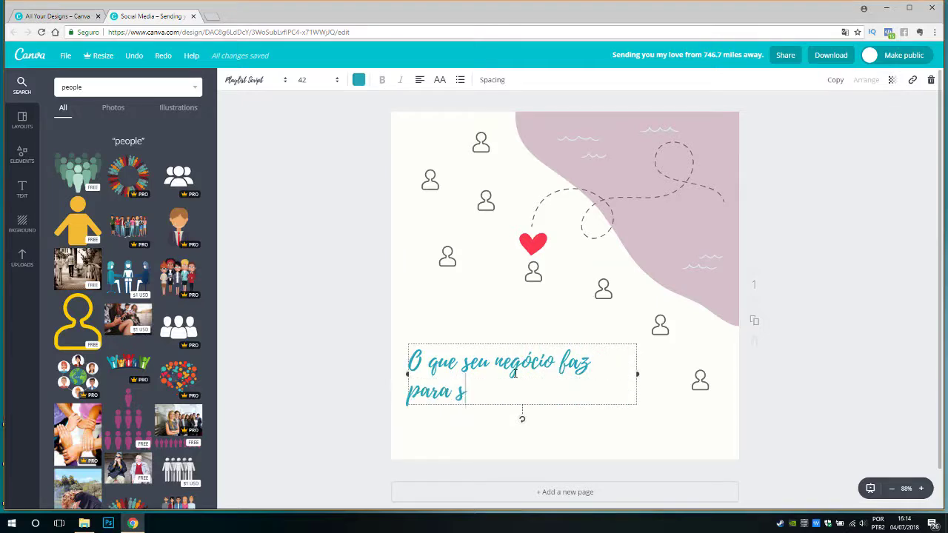
{"action": "type", "text": "eu cliente "}
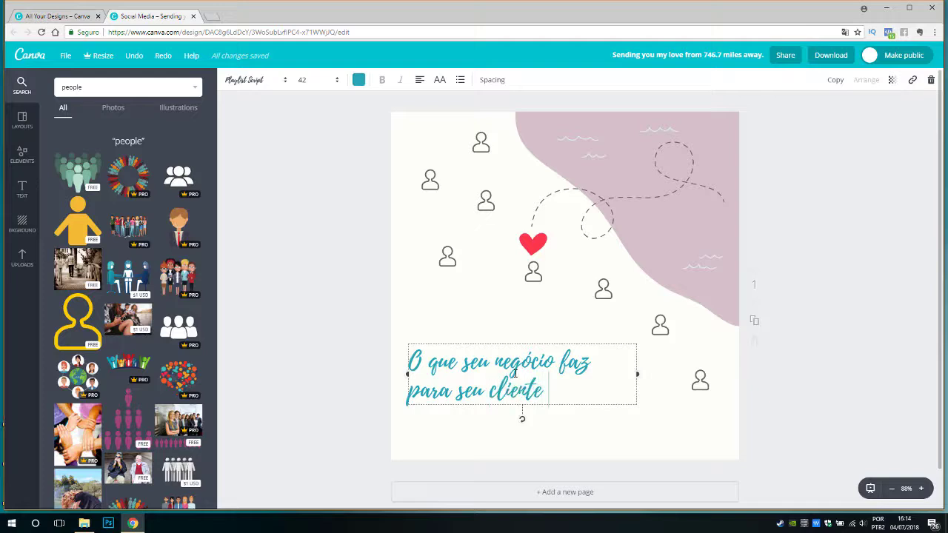
{"action": "type", "text": "se apaixona"}
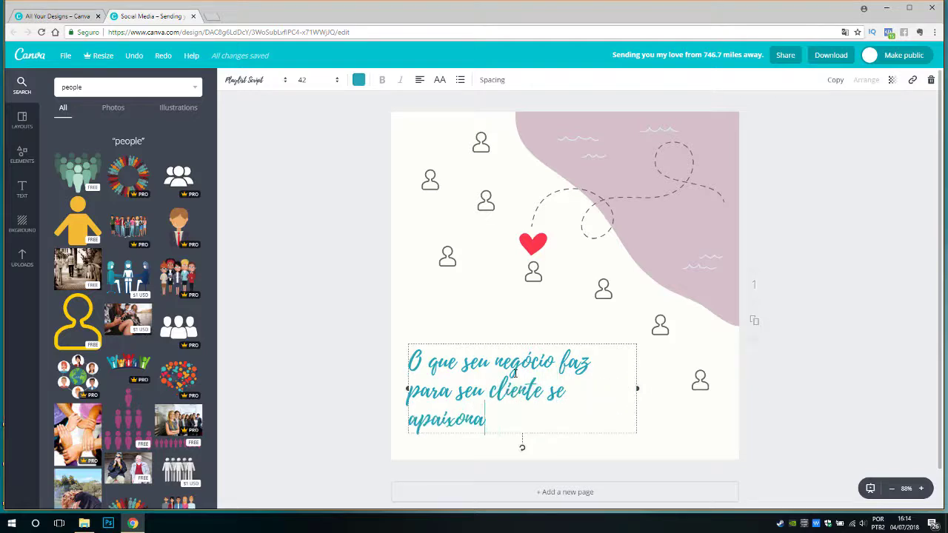
{"action": "type", "text": "r por sua marca?"}
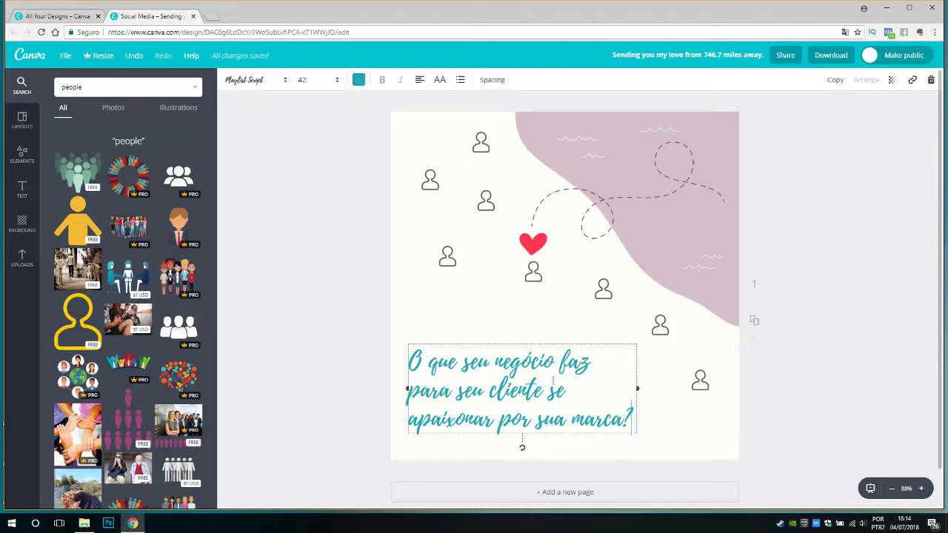
Try the font Ranga on the whole Portuguese heading.
{"action": "left_click_drag", "start_coordinate": [629, 415], "coordinate": [411, 359]}
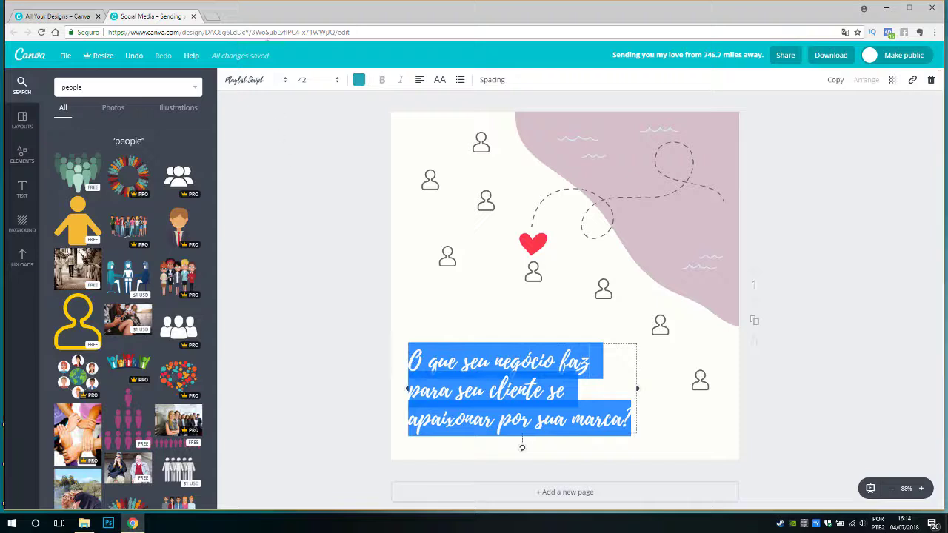
{"action": "left_click", "coordinate": [254, 81]}
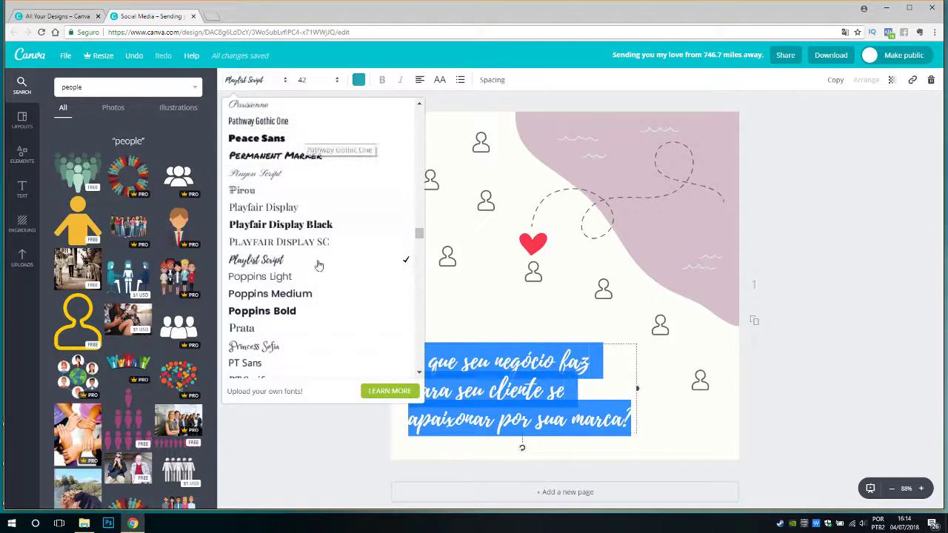
{"action": "scroll", "coordinate": [328, 311], "scroll_direction": "down", "scroll_amount": 3}
{"action": "scroll", "coordinate": [330, 311], "scroll_direction": "down", "scroll_amount": 2}
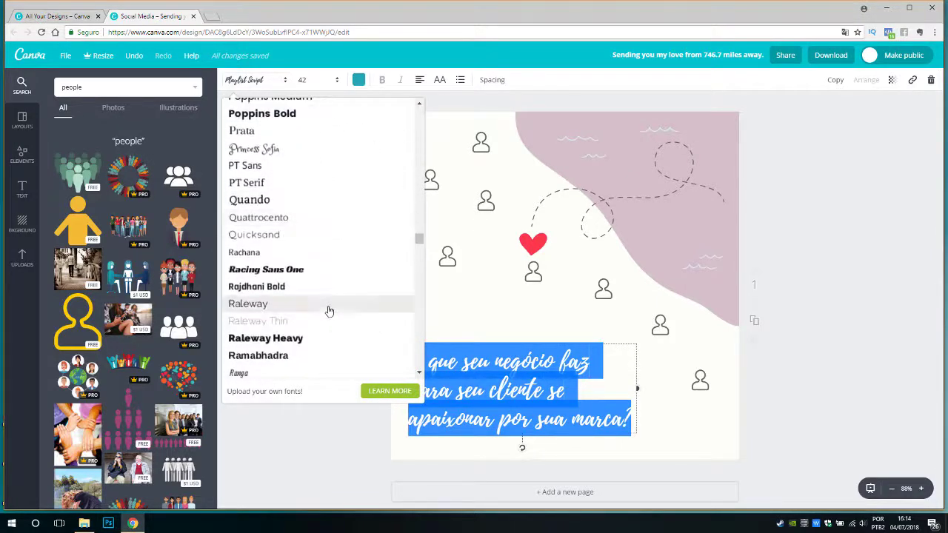
{"action": "scroll", "coordinate": [292, 310], "scroll_direction": "down", "scroll_amount": 1}
{"action": "left_click", "coordinate": [275, 322]}
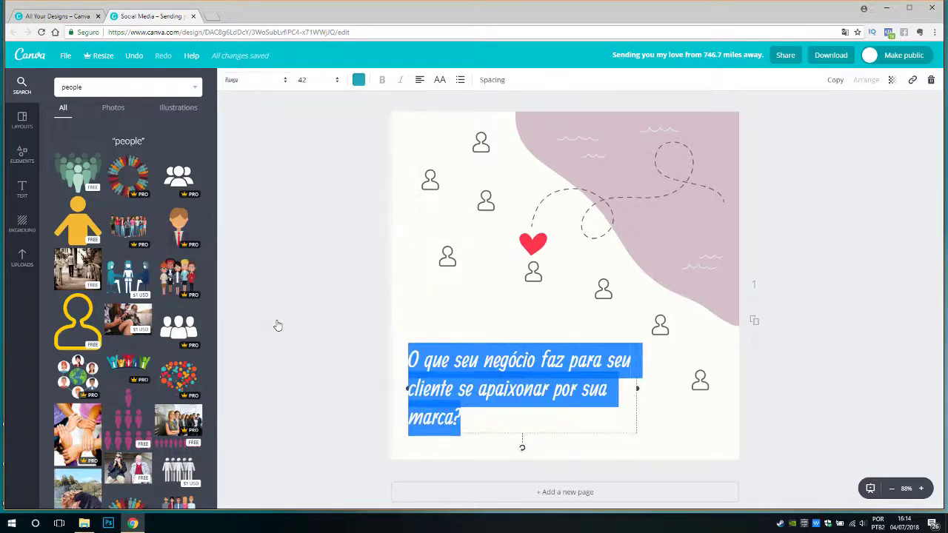
Set the font of the whole heading to Satisfy.
{"action": "left_click", "coordinate": [271, 81]}
{"action": "scroll", "coordinate": [298, 285], "scroll_direction": "down", "scroll_amount": 4}
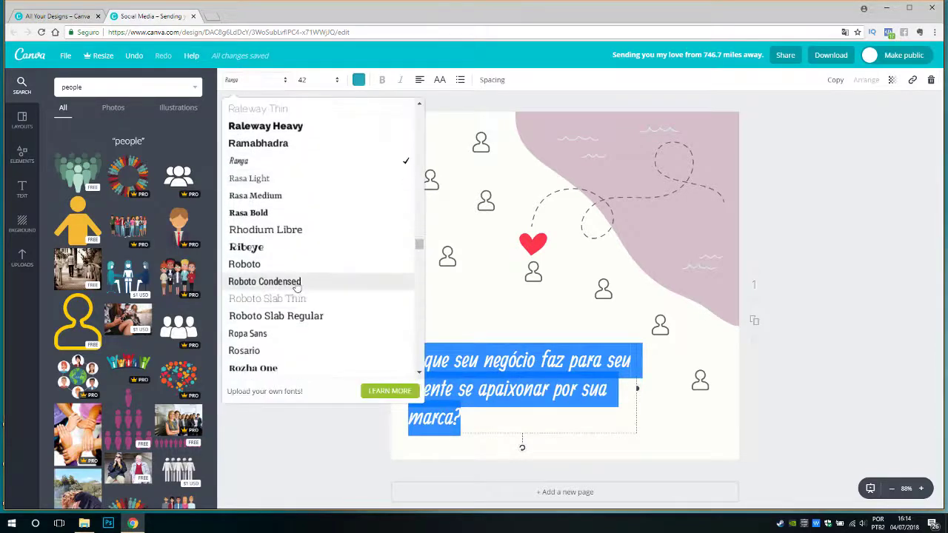
{"action": "scroll", "coordinate": [295, 286], "scroll_direction": "down", "scroll_amount": 4}
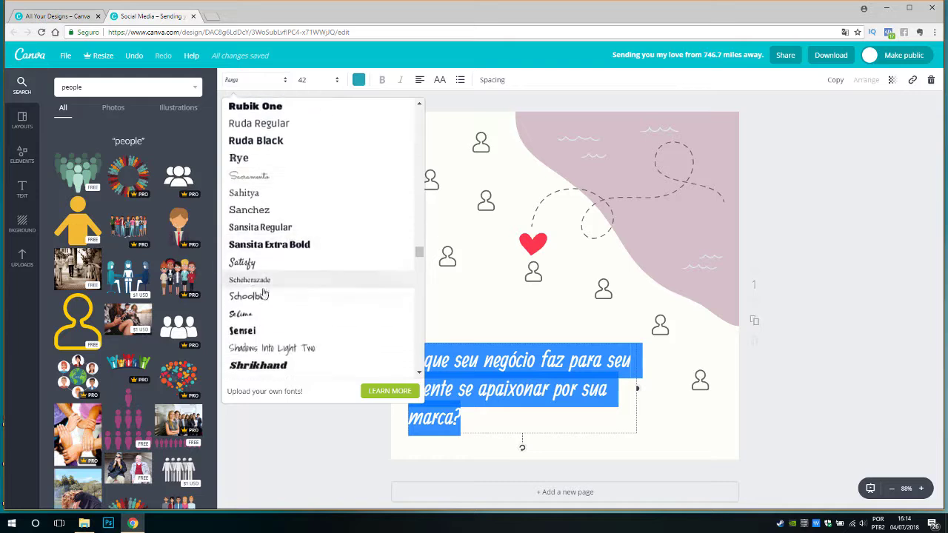
{"action": "left_click", "coordinate": [249, 266]}
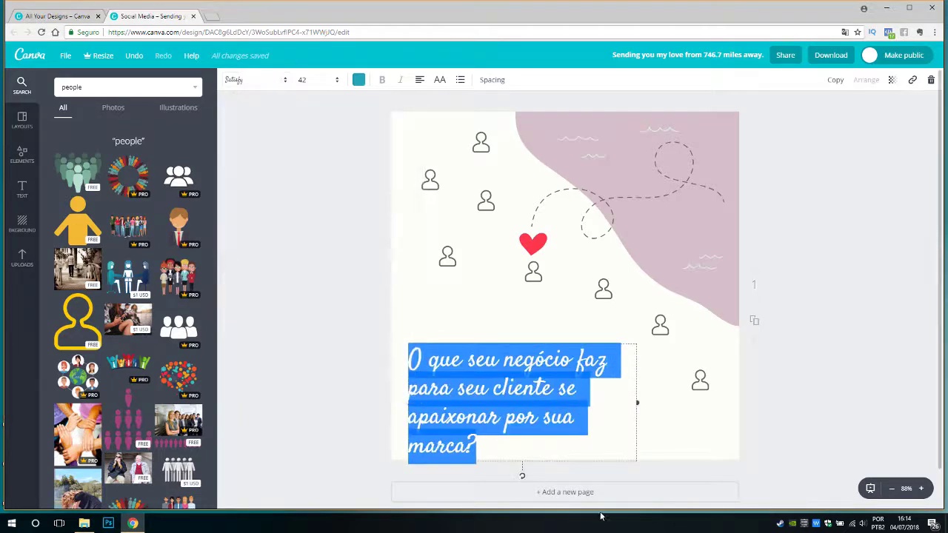
{"action": "left_click", "coordinate": [651, 438]}
{"action": "left_click", "coordinate": [590, 419]}
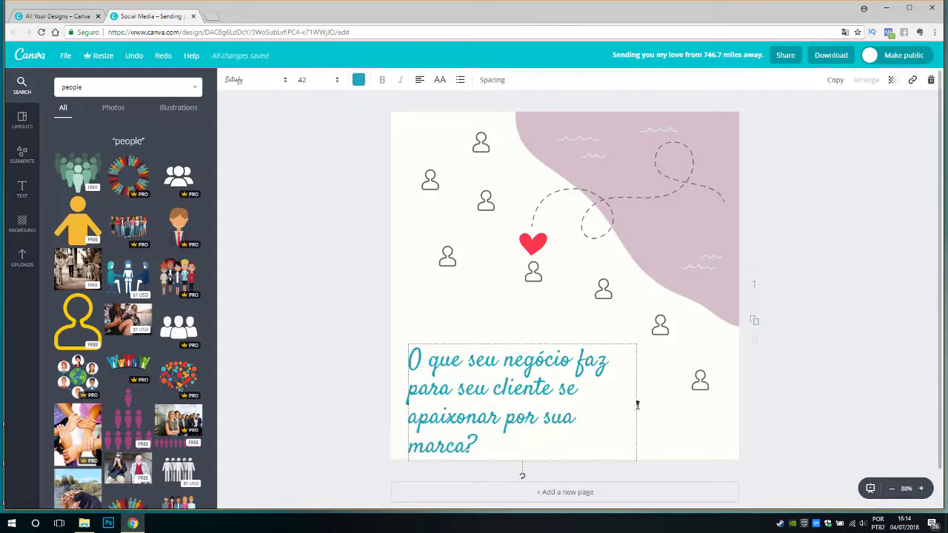
Set the whole heading's font size to 36 and move the text box slightly lower on the page.
{"action": "left_click_drag", "start_coordinate": [476, 444], "coordinate": [407, 355]}
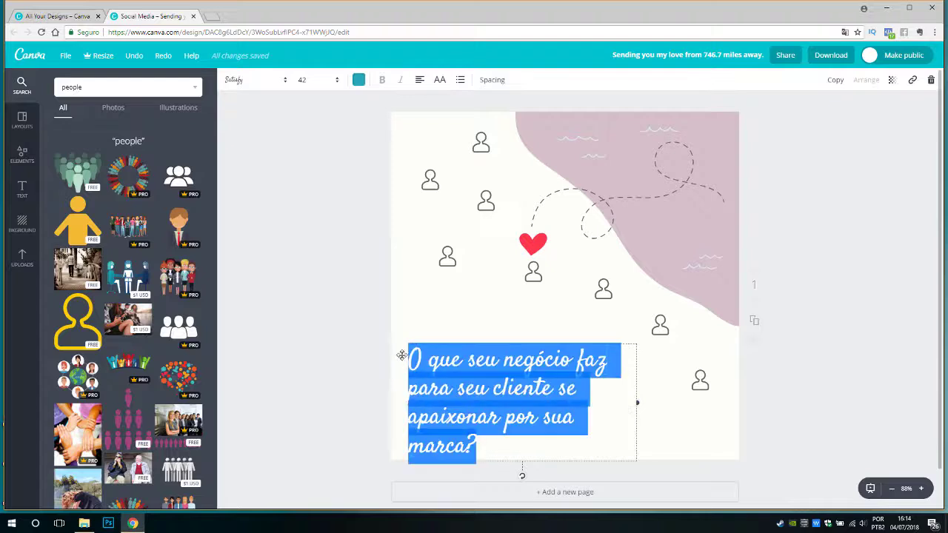
{"action": "left_click", "coordinate": [328, 79]}
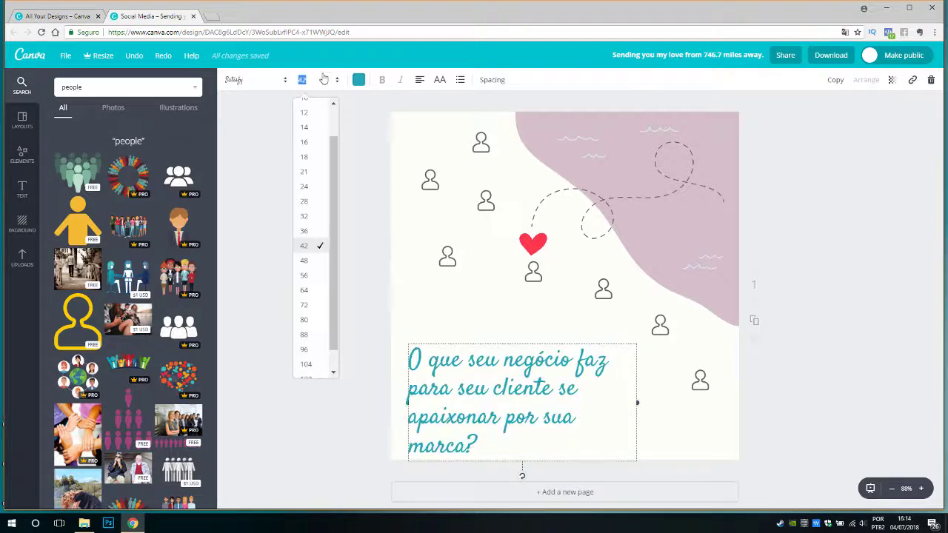
{"action": "left_click", "coordinate": [306, 230]}
{"action": "left_click_drag", "start_coordinate": [547, 370], "coordinate": [545, 385]}
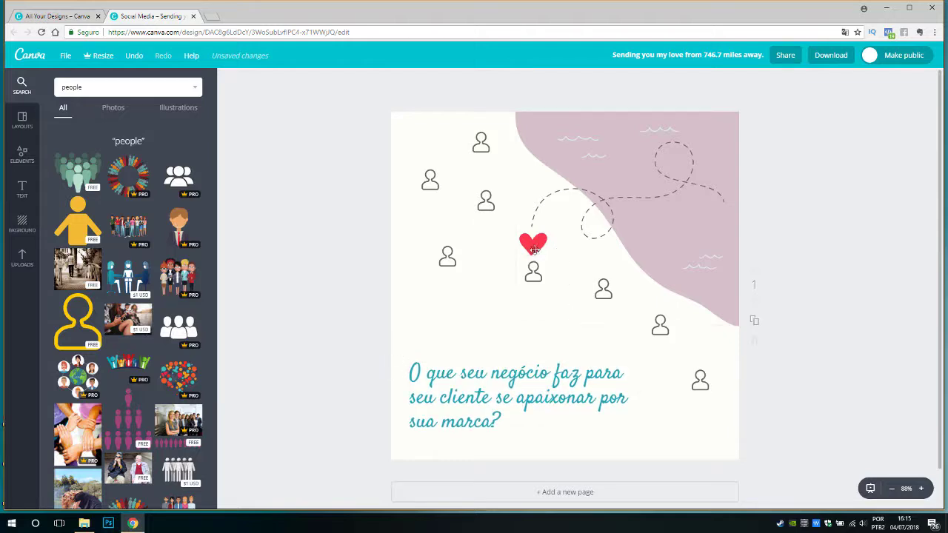
Replace the words "seu negócio" in the heading with "você".
{"action": "double_click", "coordinate": [469, 375]}
{"action": "left_click", "coordinate": [540, 374]}
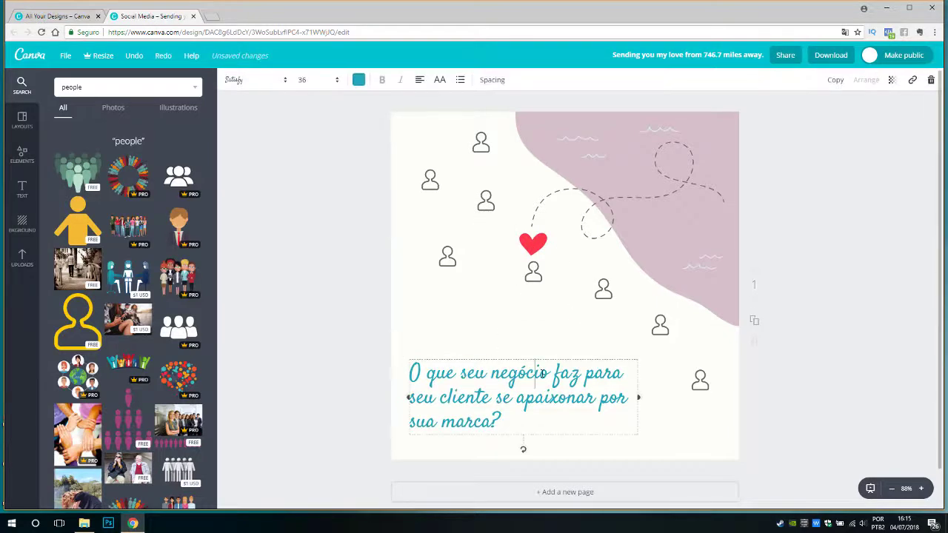
{"action": "left_click_drag", "start_coordinate": [555, 371], "coordinate": [387, 383]}
{"action": "left_click", "coordinate": [547, 368]}
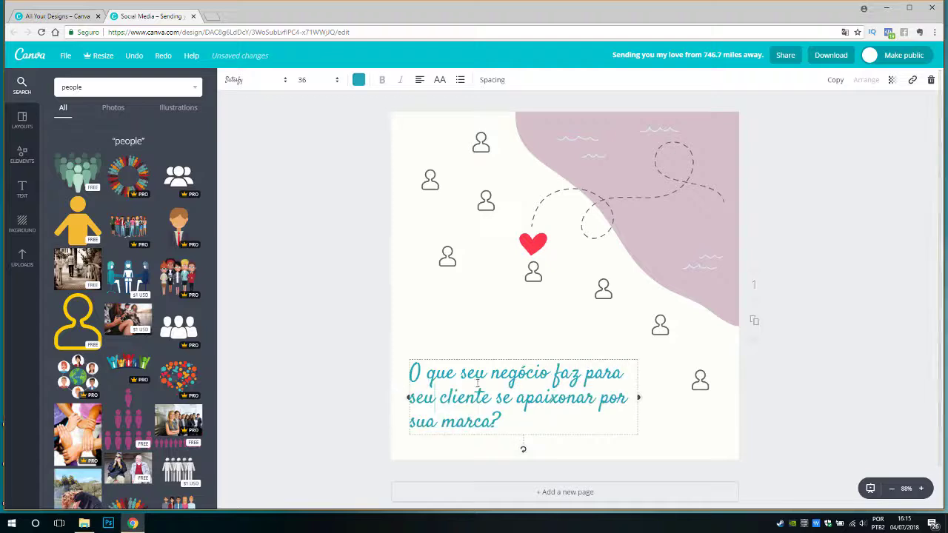
{"action": "left_click_drag", "start_coordinate": [548, 370], "coordinate": [460, 374]}
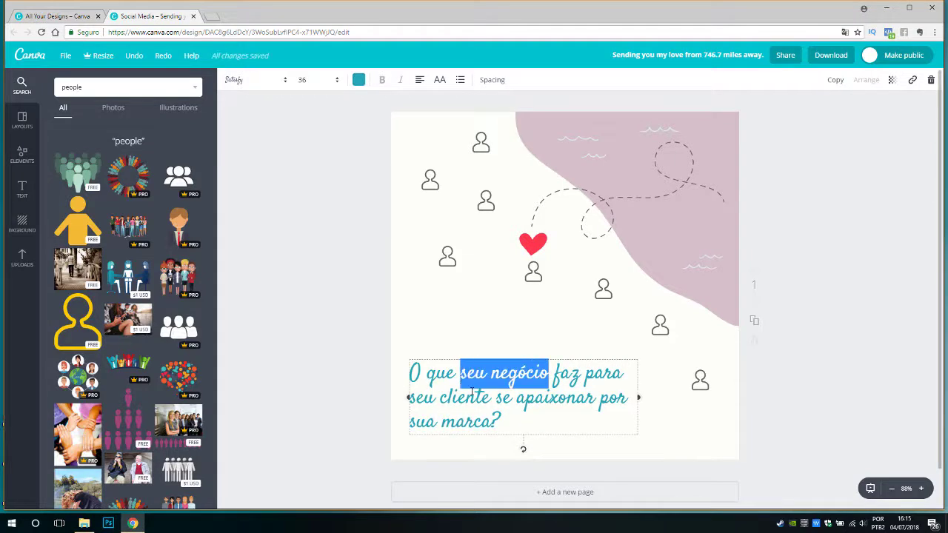
{"action": "type", "text": "você"}
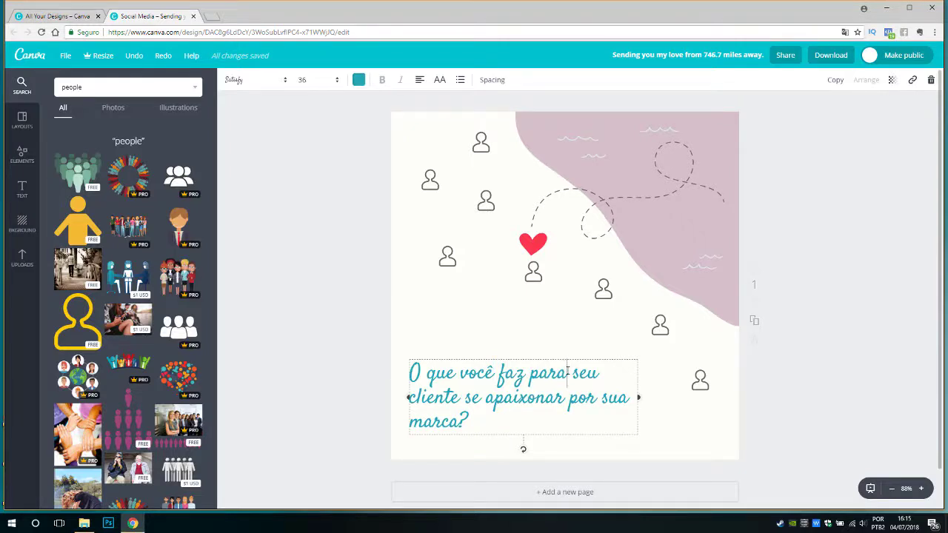
Insert "que o" after "para" in the heading and change "apaixonar" to "apaixone".
{"action": "type", "text": "que"}
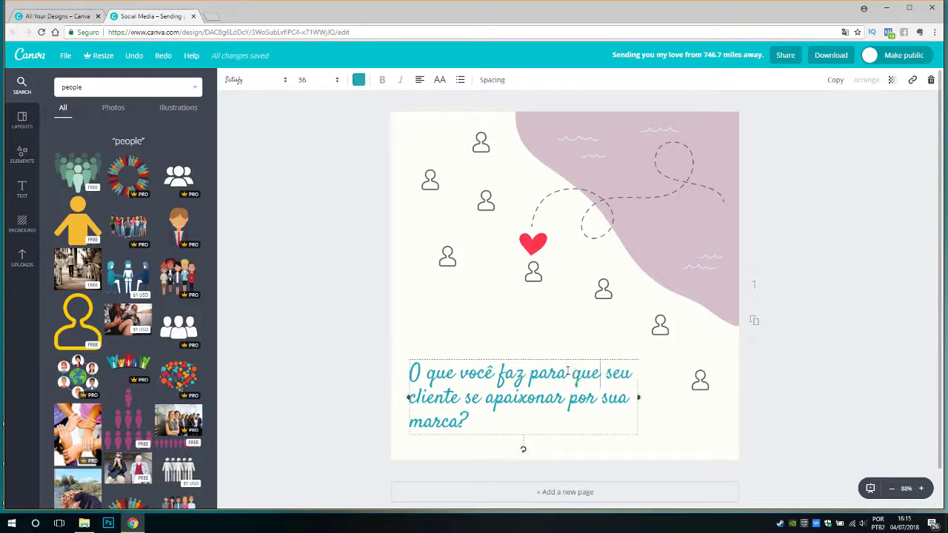
{"action": "type", "text": " o"}
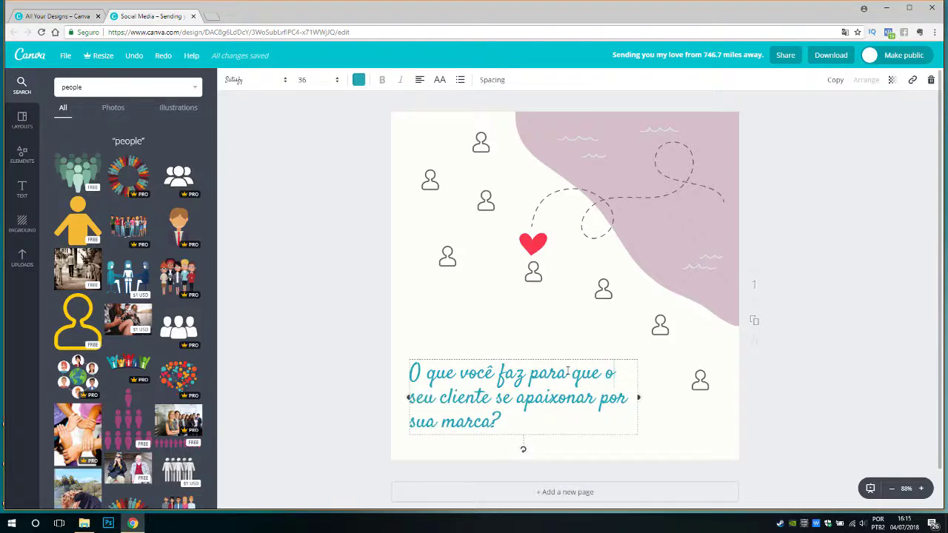
{"action": "mouse_move", "coordinate": [590, 401]}
{"action": "left_mouse_down"}
{"action": "mouse_move", "coordinate": [578, 400]}
{"action": "mouse_move", "coordinate": [596, 401]}
{"action": "left_mouse_up"}
{"action": "type", "text": "e"}
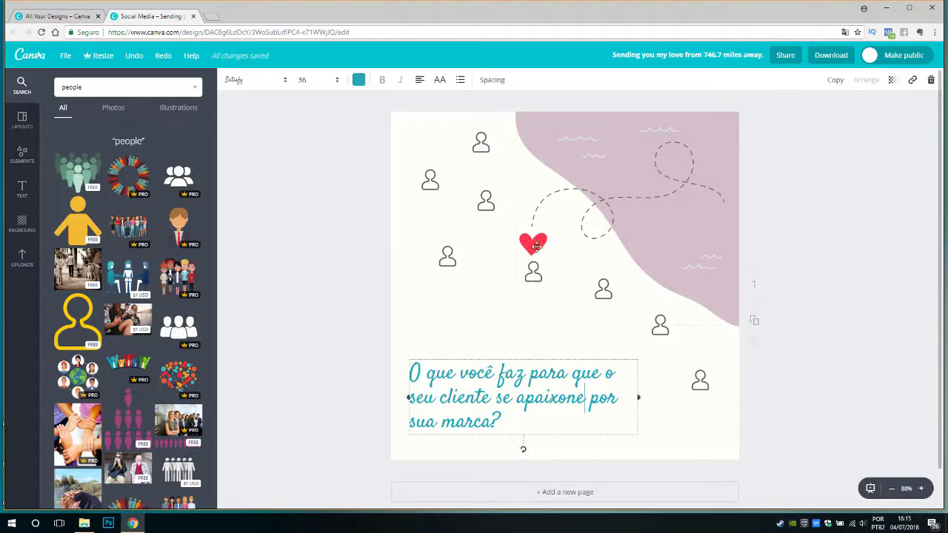
{"action": "key", "text": "Escape"}
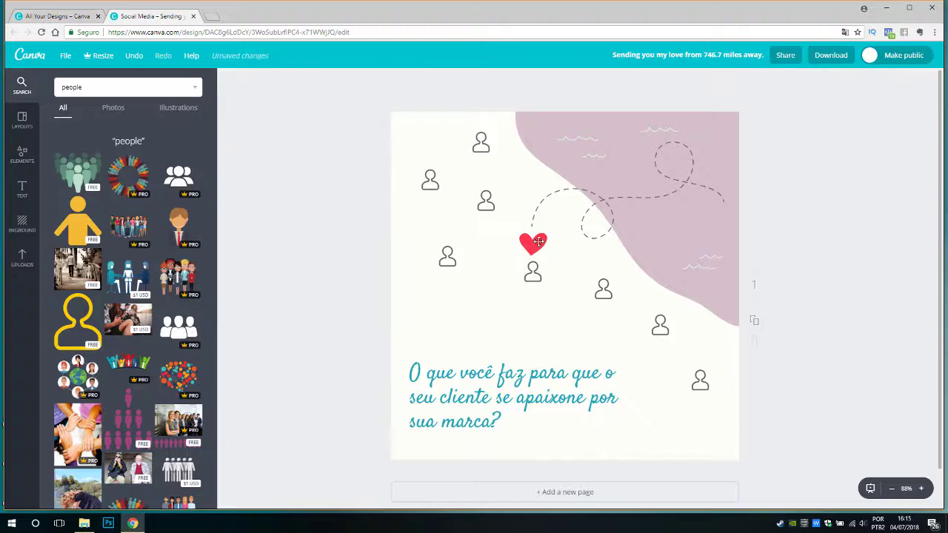
{"action": "left_click", "coordinate": [451, 255]}
{"action": "left_click", "coordinate": [429, 180]}
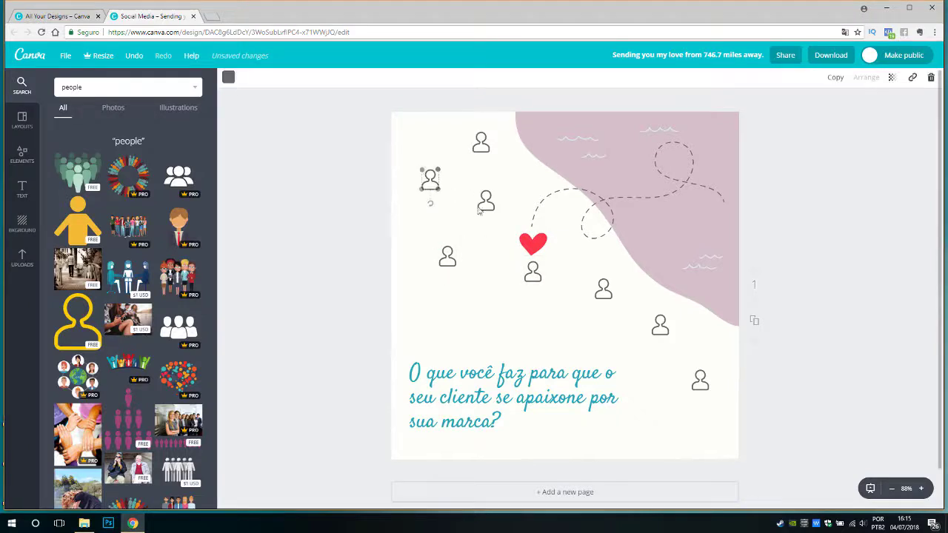
{"action": "left_click", "coordinate": [484, 189]}
{"action": "left_click", "coordinate": [480, 140]}
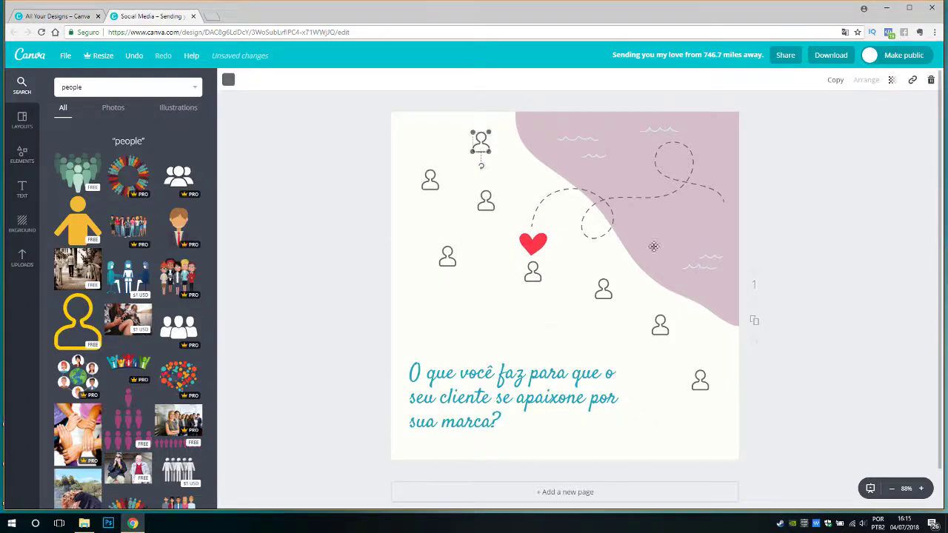
{"action": "left_click", "coordinate": [532, 269]}
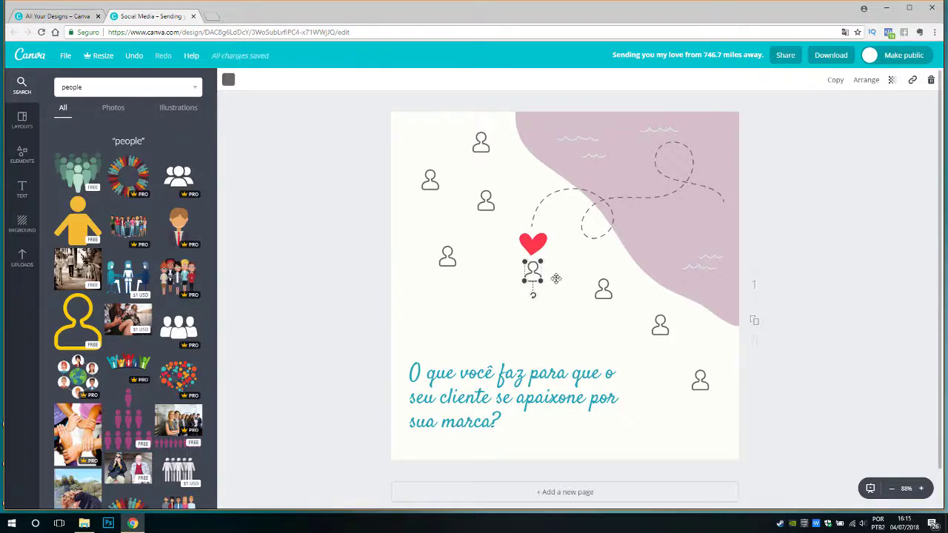
{"action": "left_click", "coordinate": [508, 420]}
{"action": "left_click", "coordinate": [851, 392]}
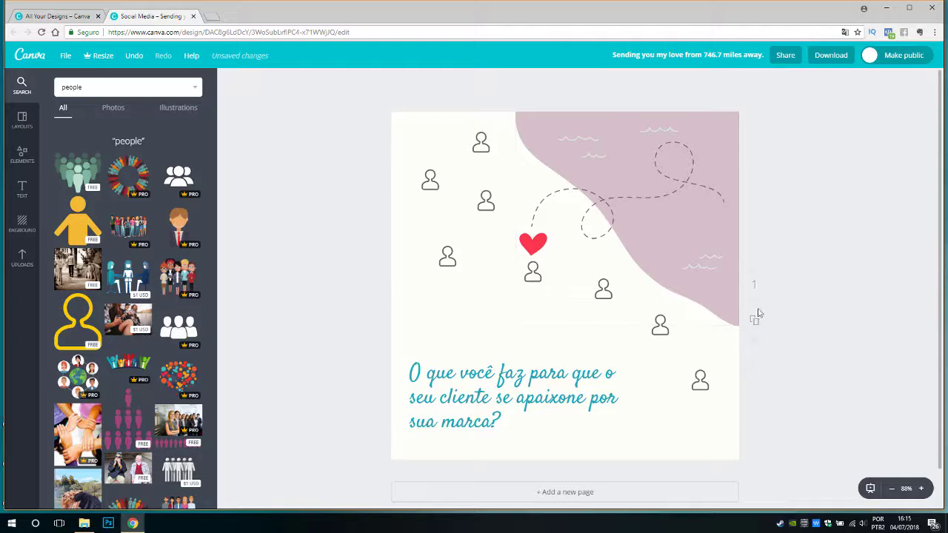
Try the palette's bright pink on the whole heading, and replace it with the mauve from the document colours.
{"action": "left_click", "coordinate": [476, 386]}
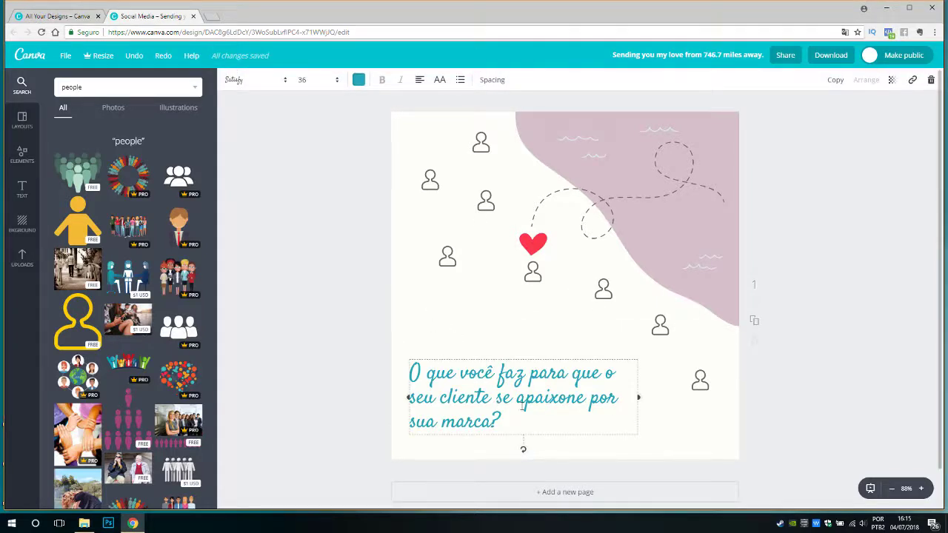
{"action": "left_click", "coordinate": [356, 81]}
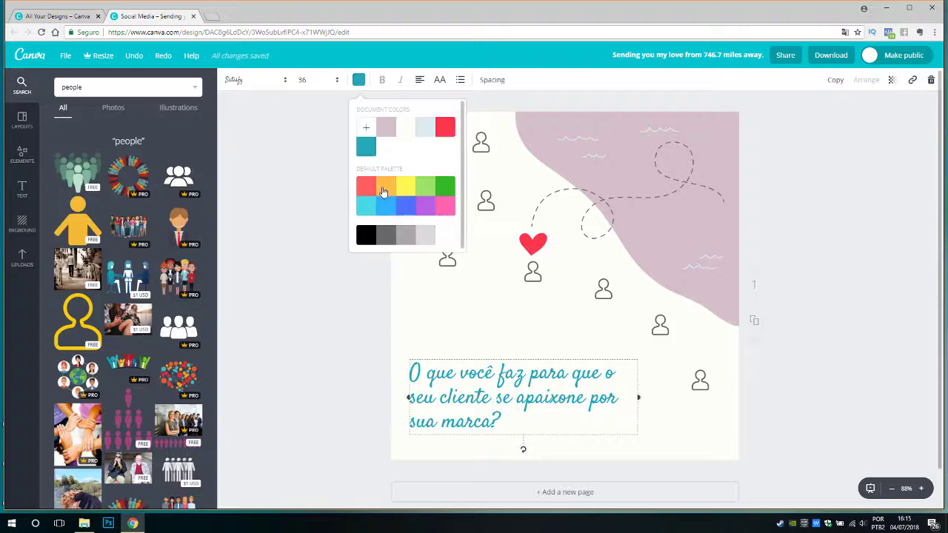
{"action": "left_click", "coordinate": [446, 205]}
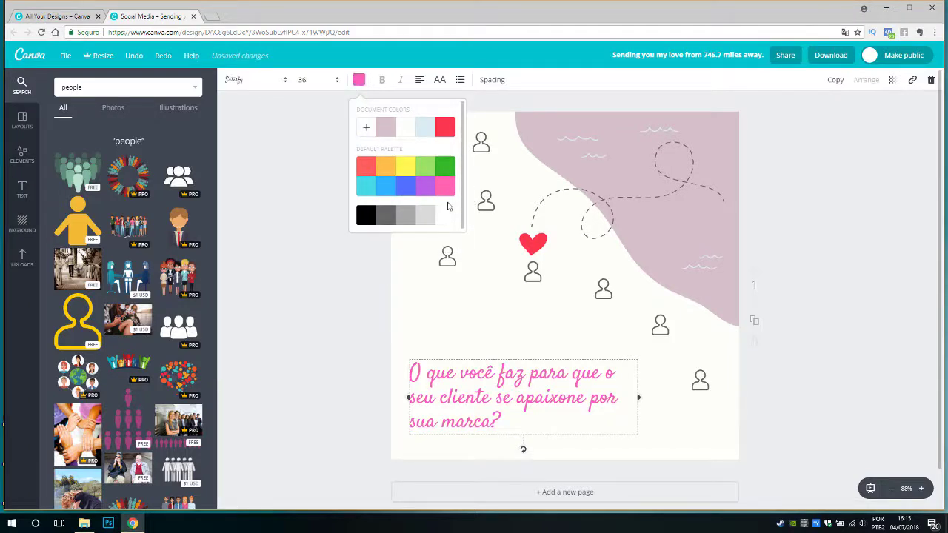
{"action": "left_click", "coordinate": [386, 129]}
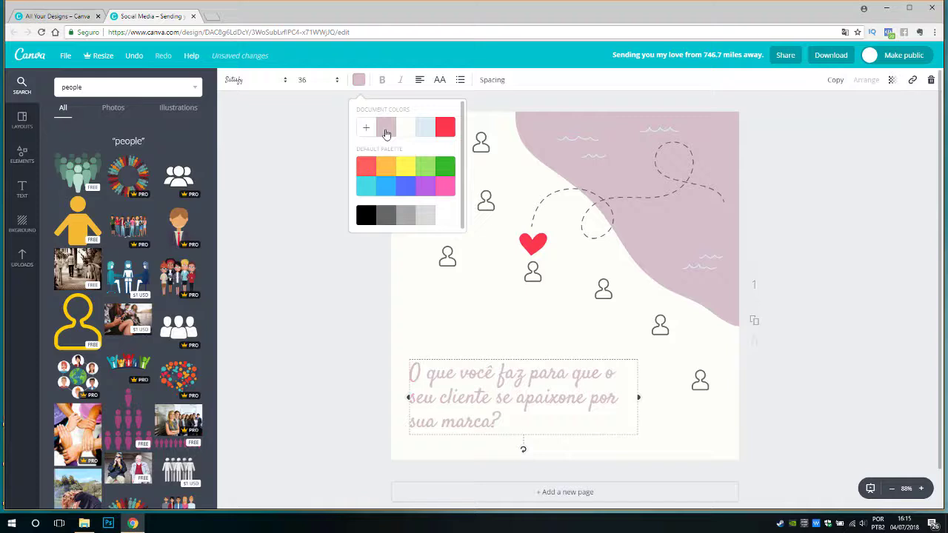
{"action": "left_click", "coordinate": [359, 80]}
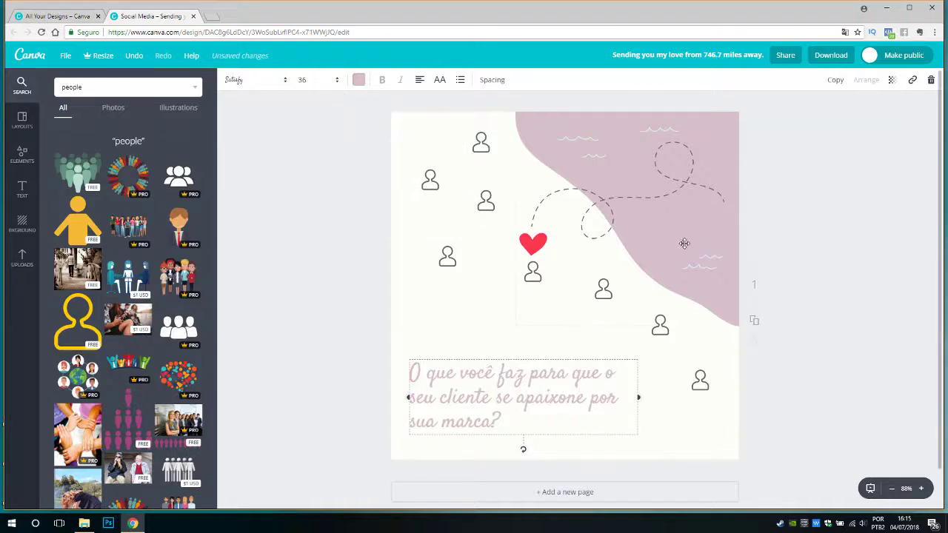
Add a slightly more saturated custom pink, colour code d5a7c1, and apply it to the whole heading.
{"action": "left_click", "coordinate": [359, 80]}
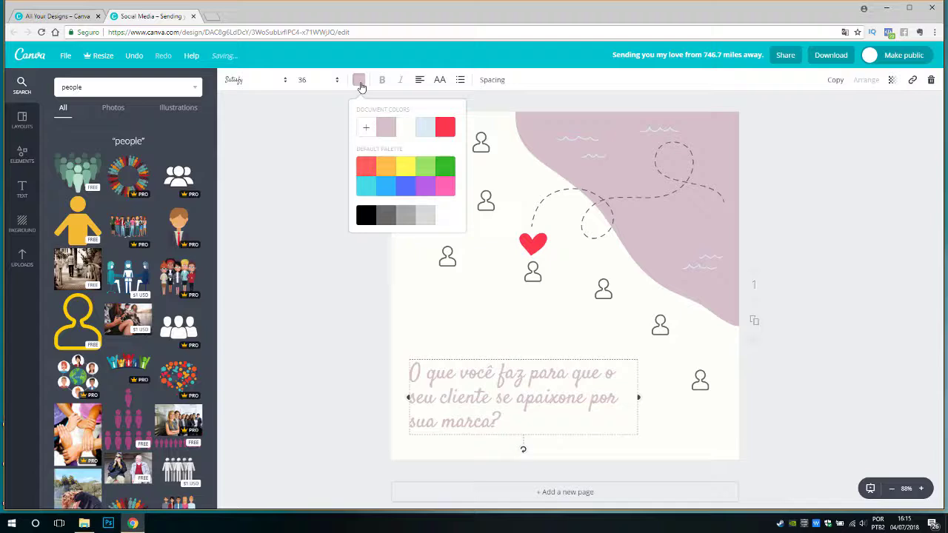
{"action": "left_click", "coordinate": [366, 128]}
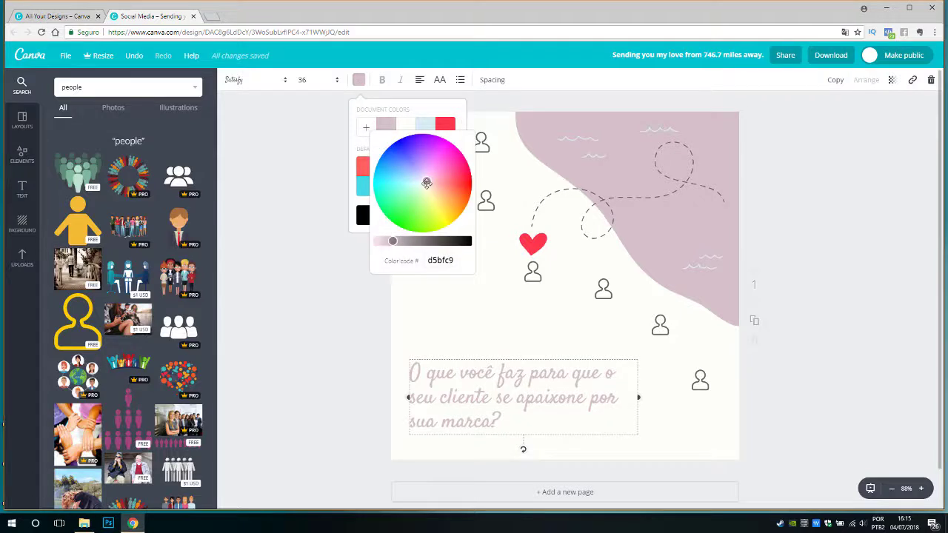
{"action": "left_click_drag", "start_coordinate": [427, 183], "coordinate": [430, 177]}
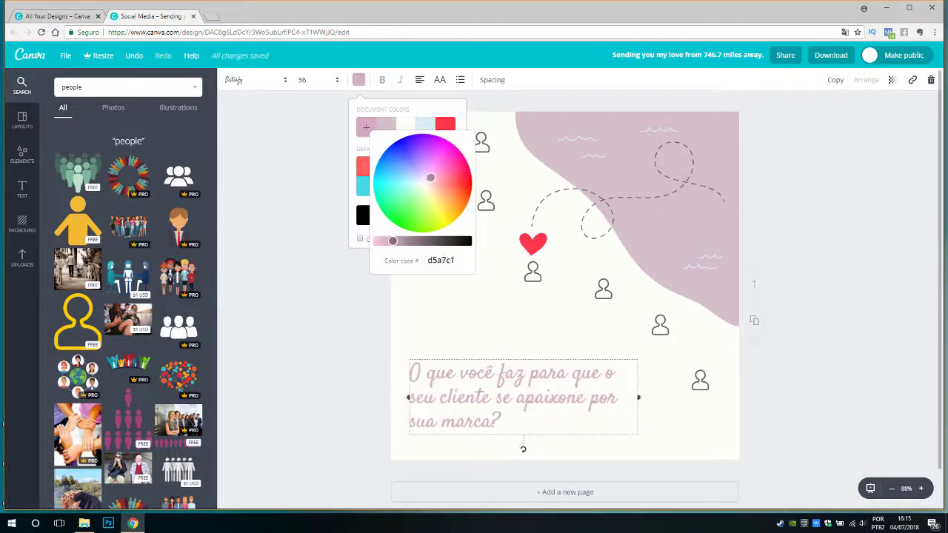
{"action": "left_click", "coordinate": [351, 292]}
{"action": "left_click", "coordinate": [348, 300]}
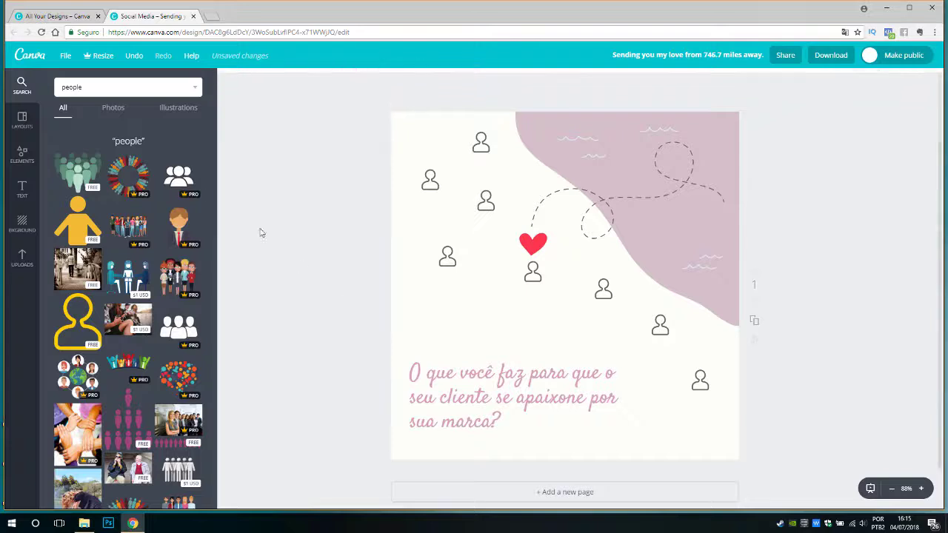
{"action": "left_click", "coordinate": [468, 398]}
{"action": "left_click", "coordinate": [845, 289]}
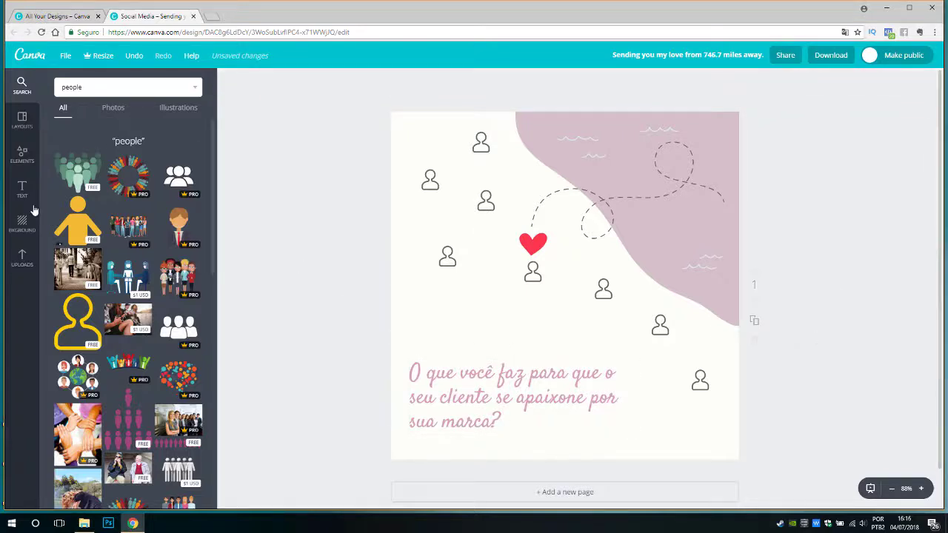
{"action": "left_click", "coordinate": [21, 91]}
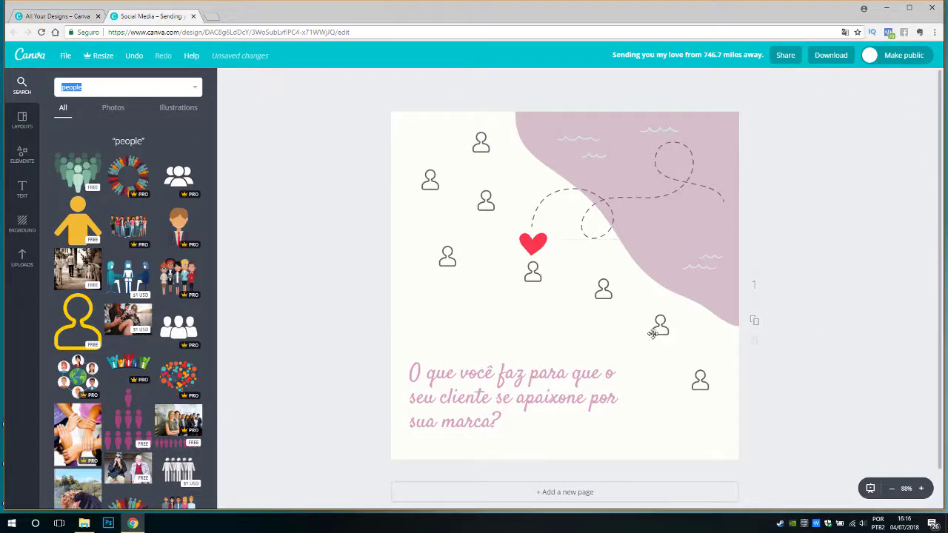
{"action": "left_click", "coordinate": [590, 403]}
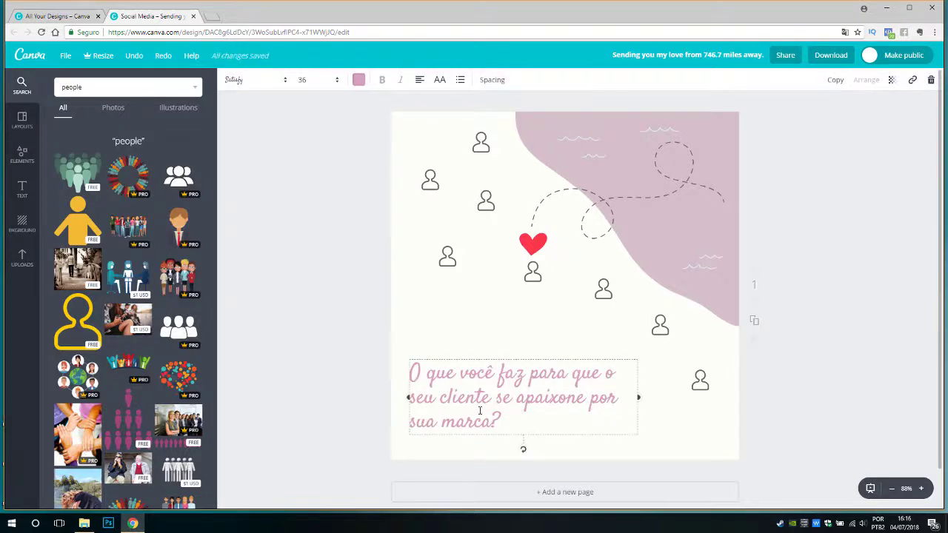
{"action": "left_click", "coordinate": [825, 177]}
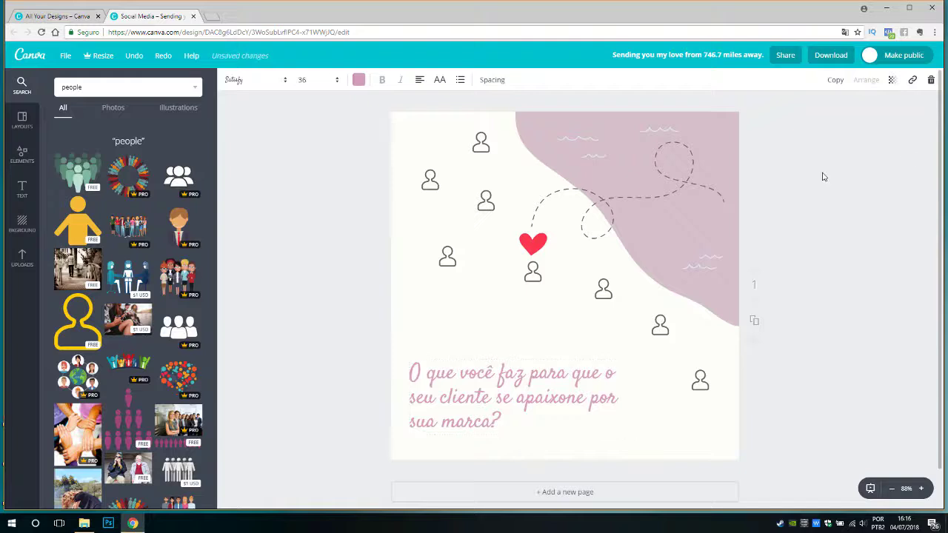
{"action": "left_click", "coordinate": [22, 123]}
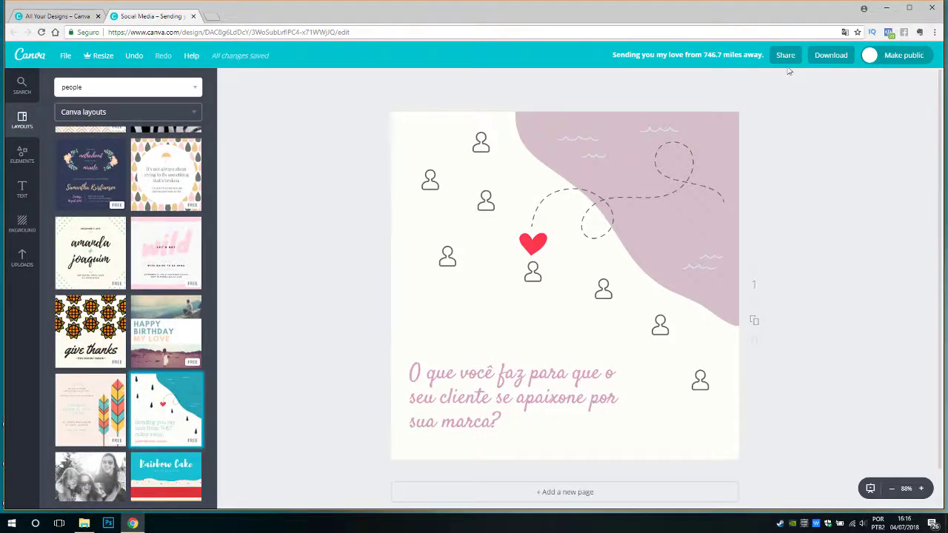
Download the design as a JPG and view the downloaded image, closing the viewer again.
{"action": "left_click", "coordinate": [830, 55]}
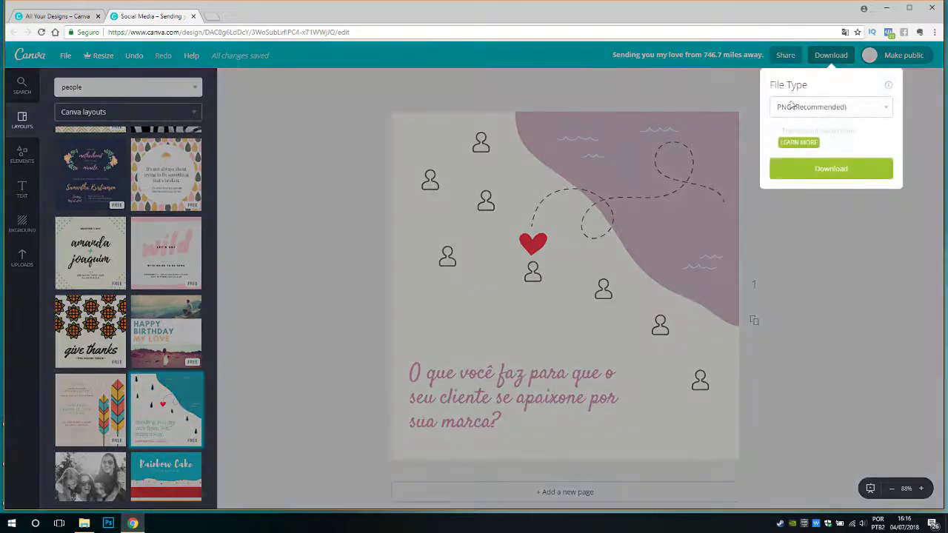
{"action": "left_click", "coordinate": [815, 108]}
{"action": "left_click", "coordinate": [785, 123]}
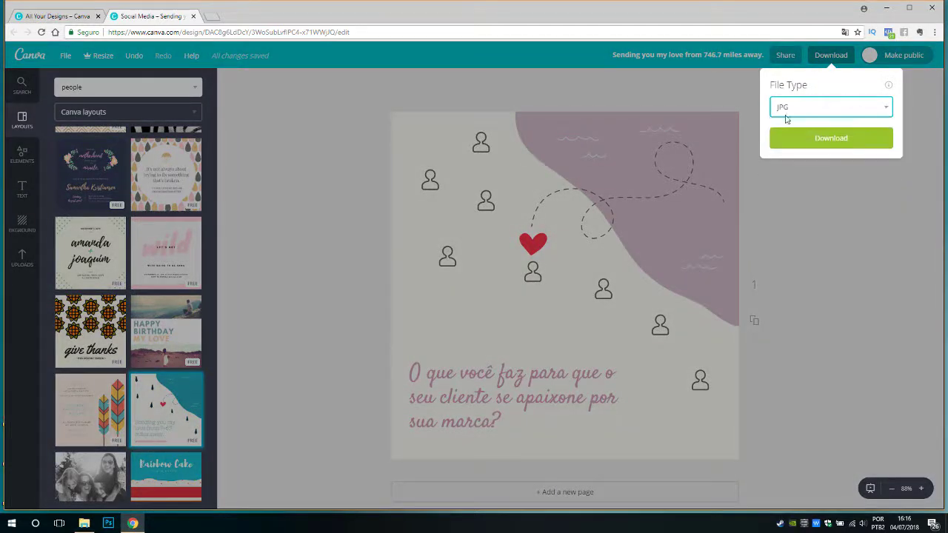
{"action": "left_click", "coordinate": [826, 146]}
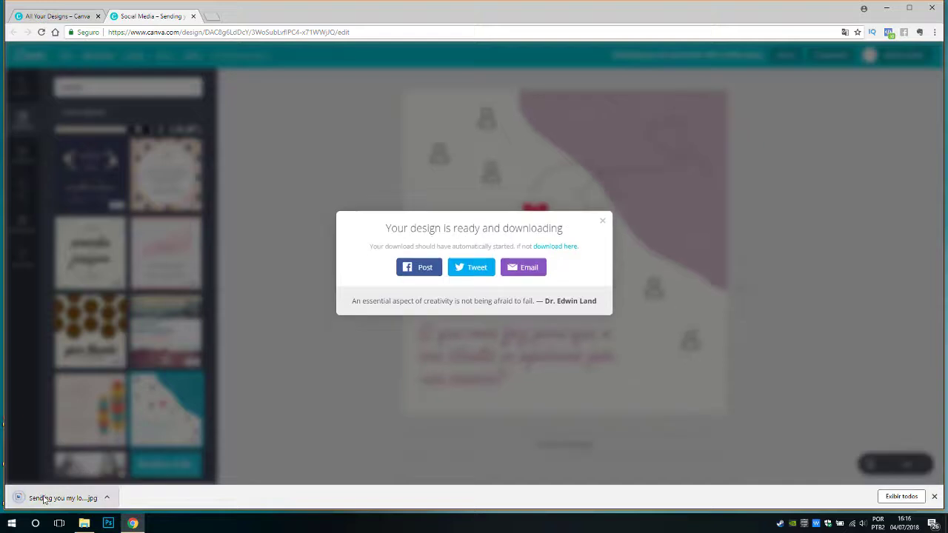
{"action": "left_click", "coordinate": [60, 498]}
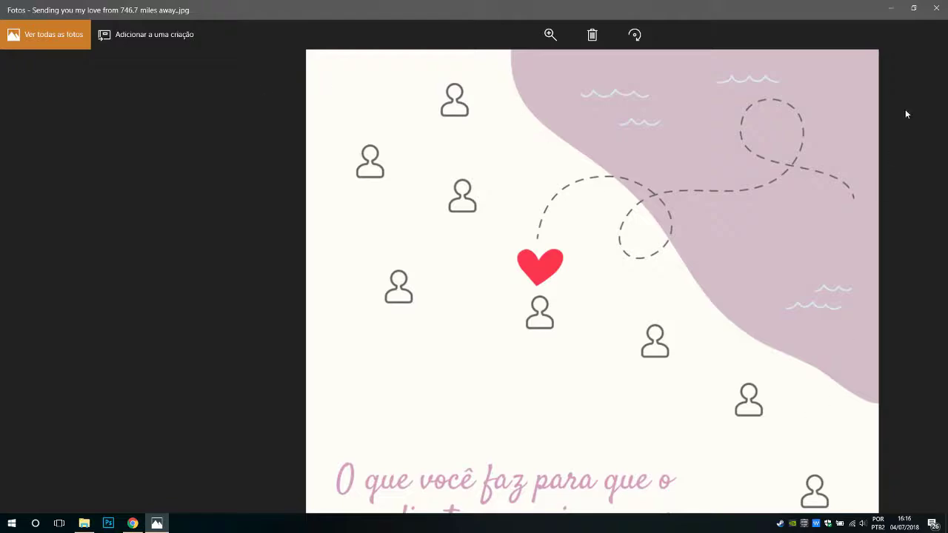
{"action": "left_click", "coordinate": [933, 5]}
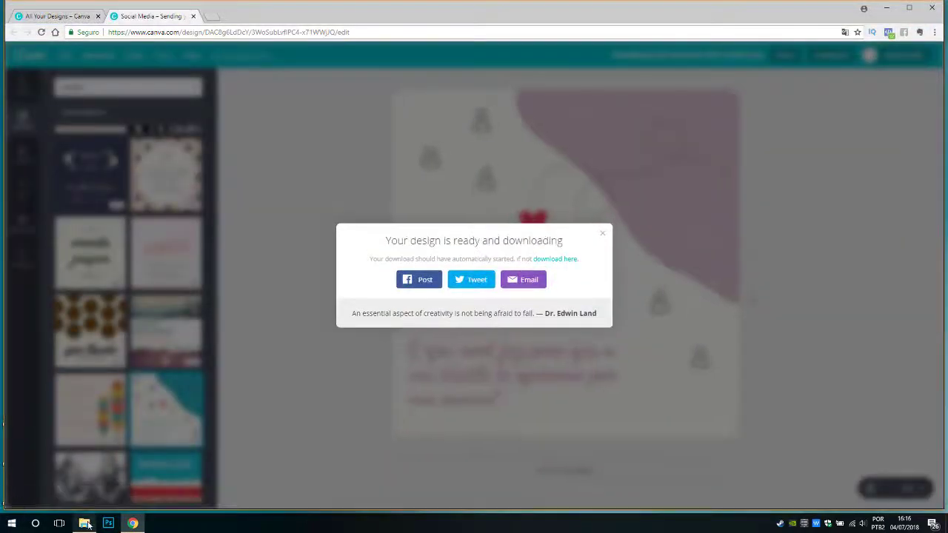
Switch to File Explorer and open the image "Sending you my love from 746.7 miles away." from the Downloads folder.
{"action": "left_click", "coordinate": [85, 523]}
{"action": "left_click", "coordinate": [177, 141]}
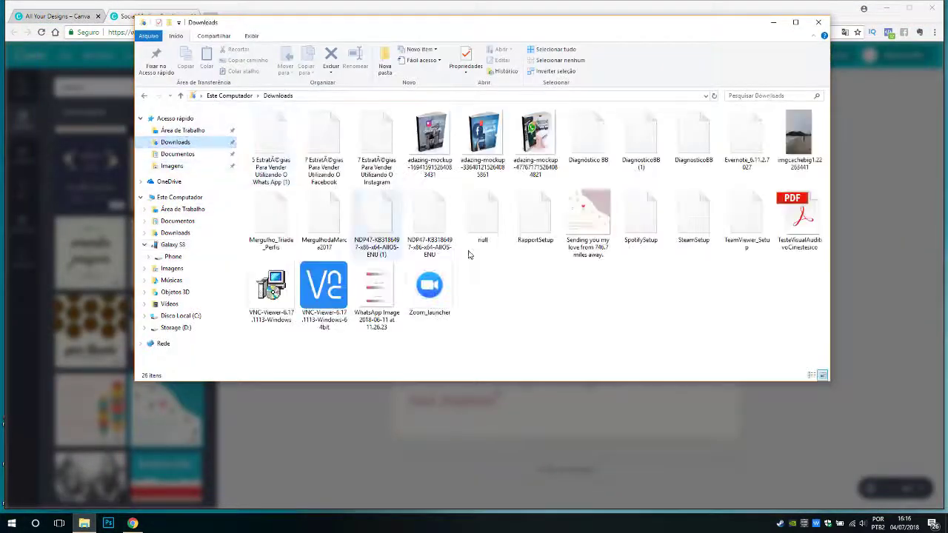
{"action": "double_click", "coordinate": [592, 227]}
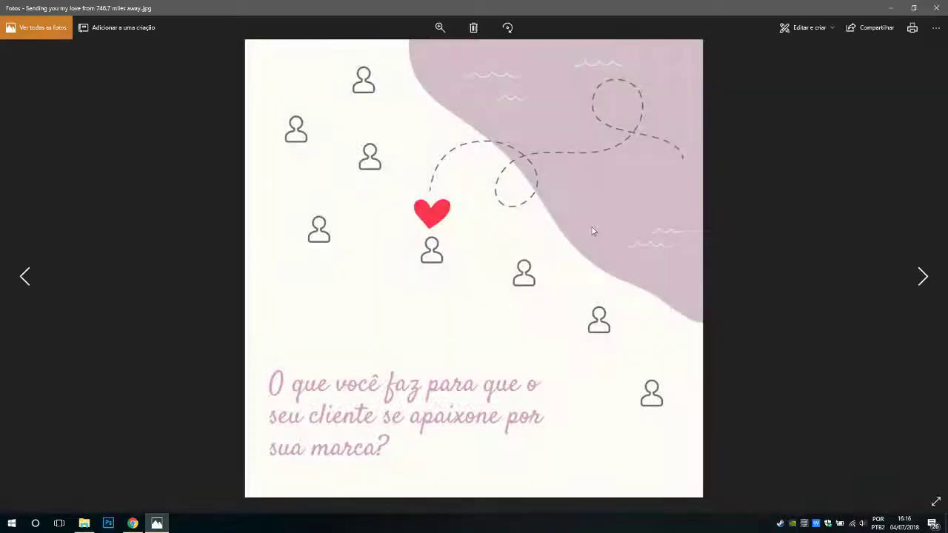